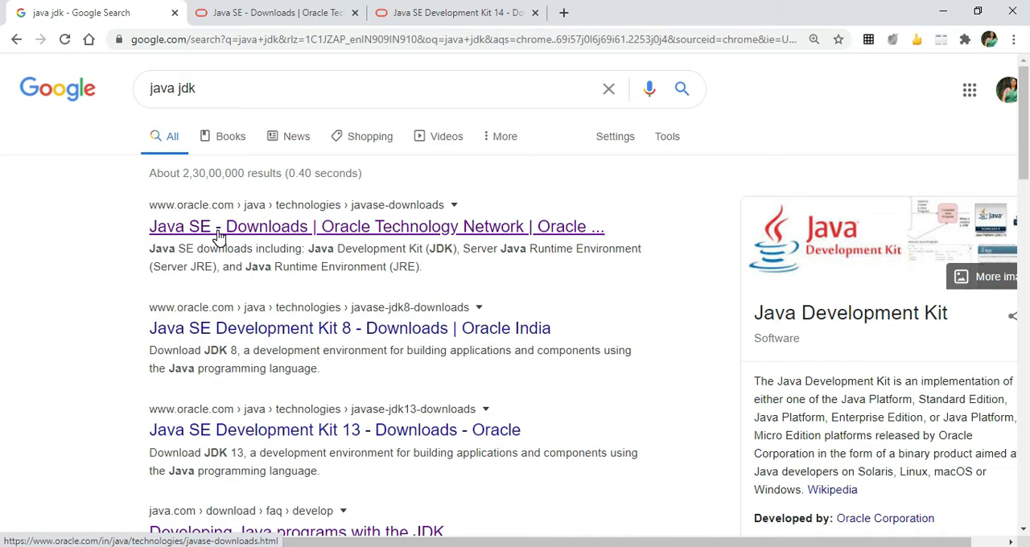
Open Oracle's Java SE Downloads page and go to the JDK Download page for Java SE 14.
right_click(218, 235)
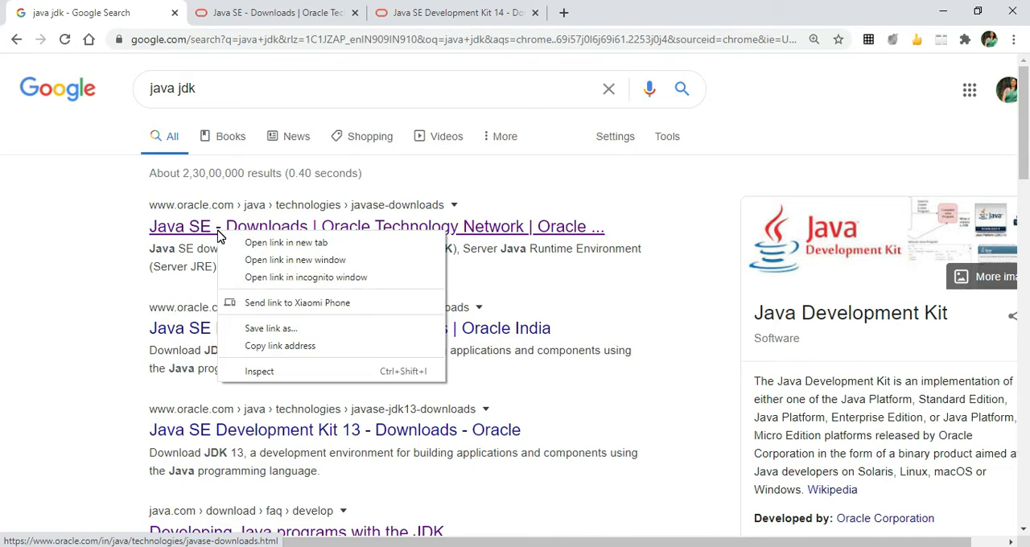
click(287, 46)
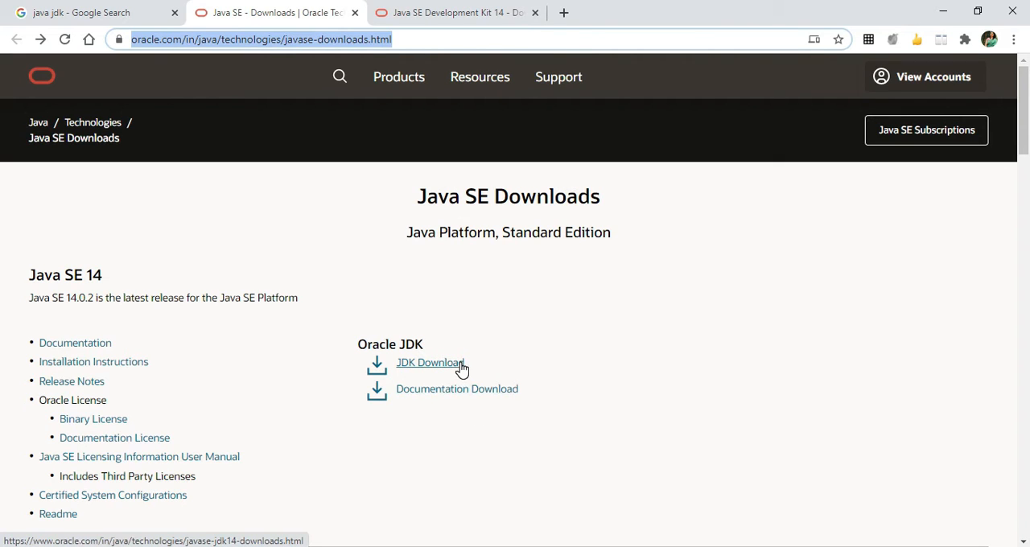
click(429, 363)
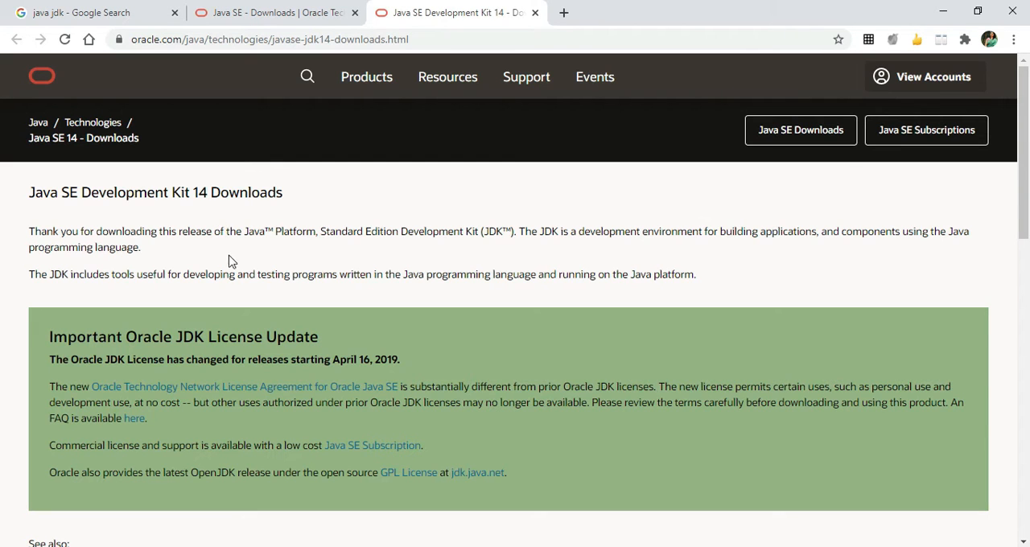
Download the Windows x64 Installer jdk-14.0.2_windows-x64_bin.exe, accepting the Oracle Technology Network License Agreement.
scroll(229, 277, down, 3)
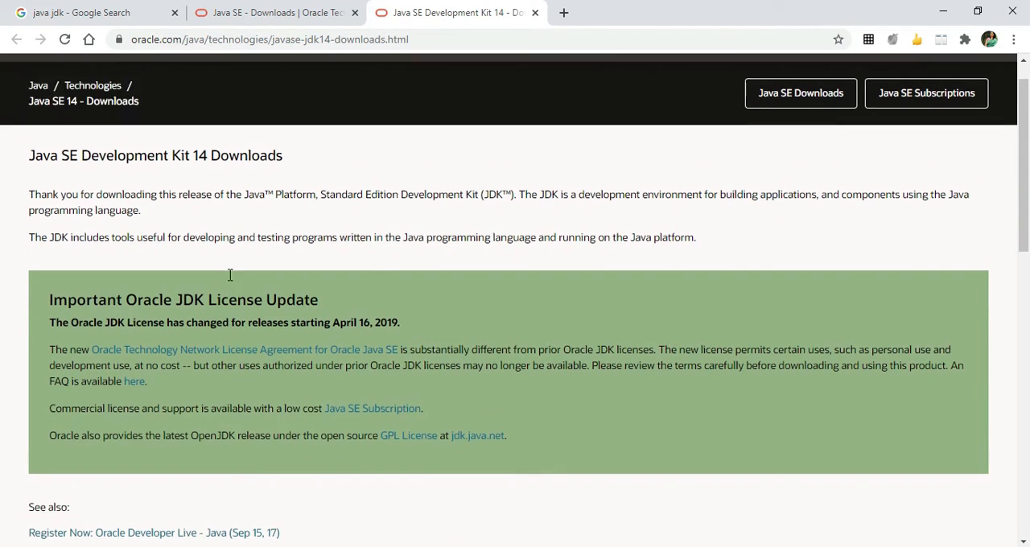
scroll(229, 283, down, 5)
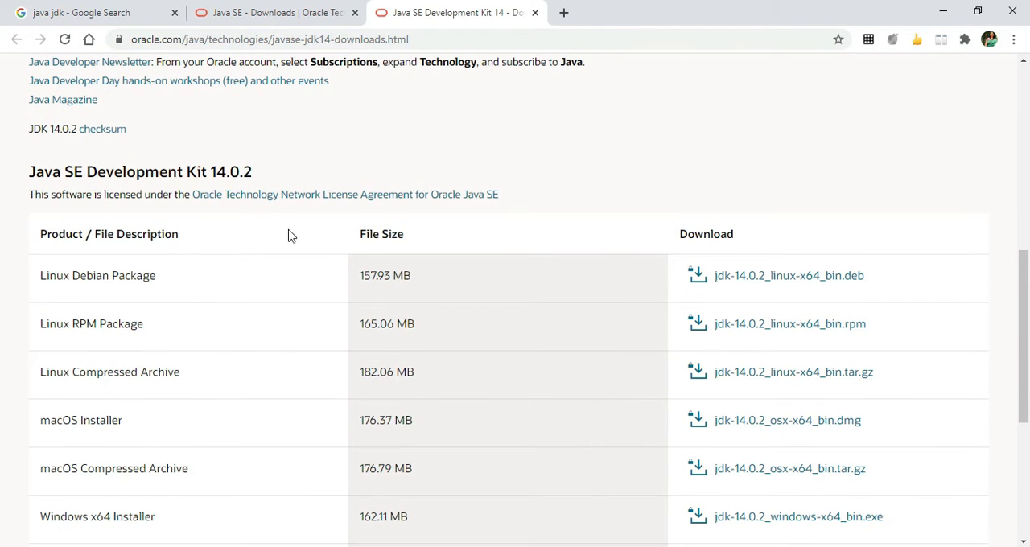
scroll(330, 324, down, 3)
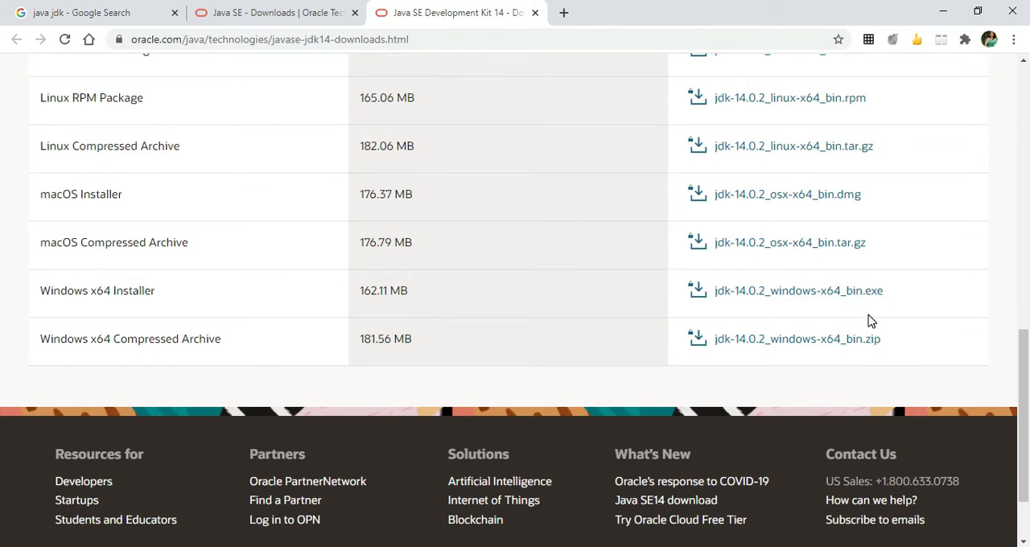
click(777, 299)
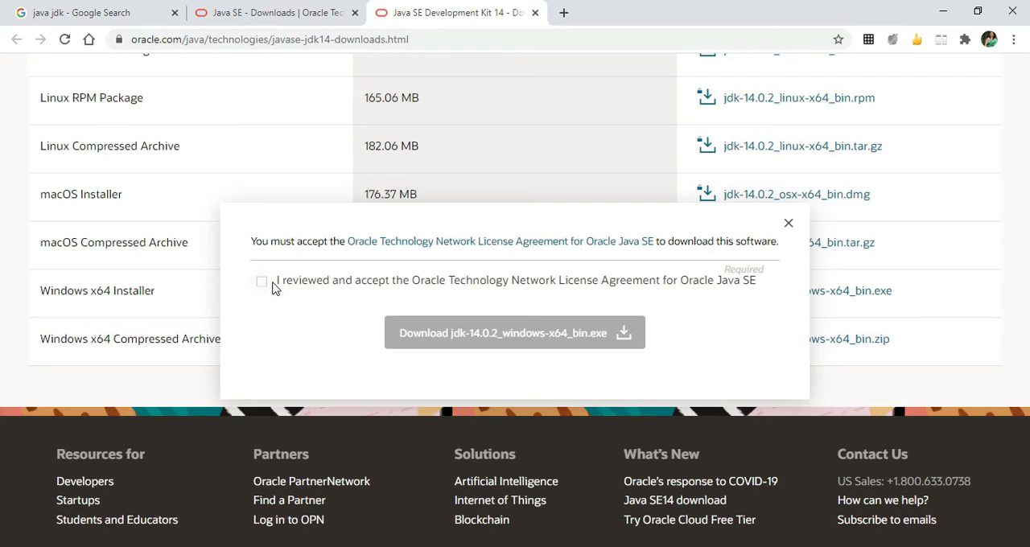
click(261, 285)
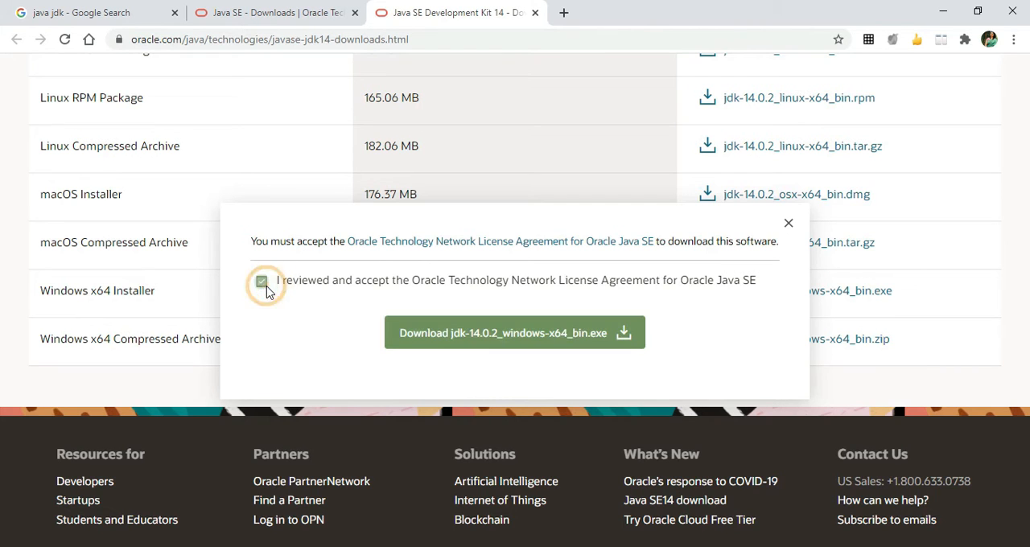
click(457, 335)
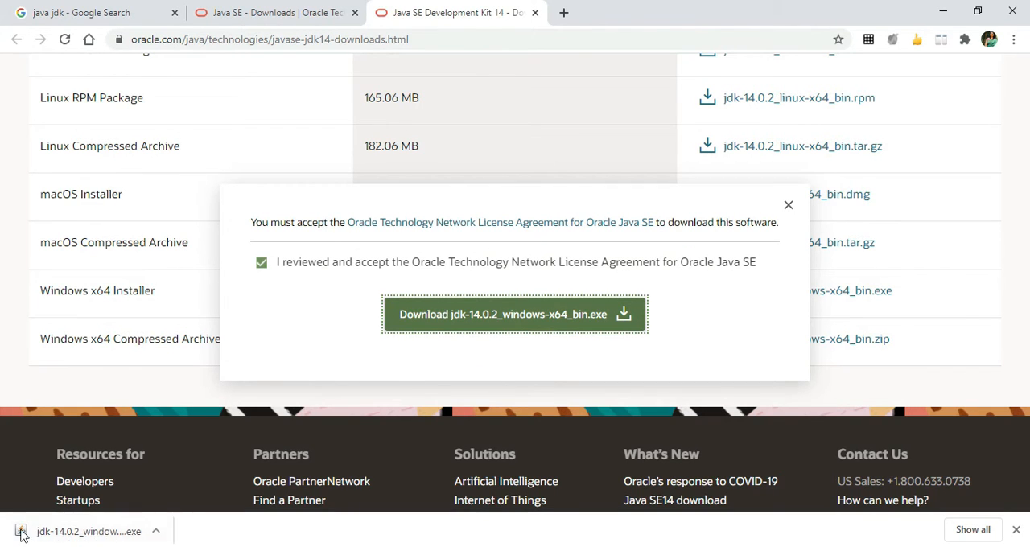
Run the downloaded JDK installer and install JDK 14.0.2 to C:\Program Files\Java\jdk-14.0.2\, closing the wizard when it completes.
click(84, 534)
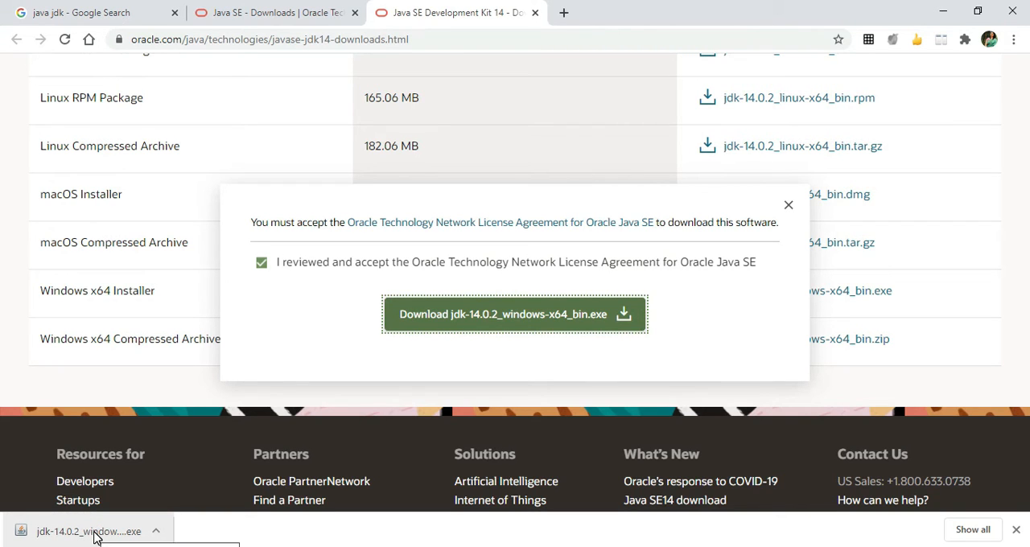
click(94, 535)
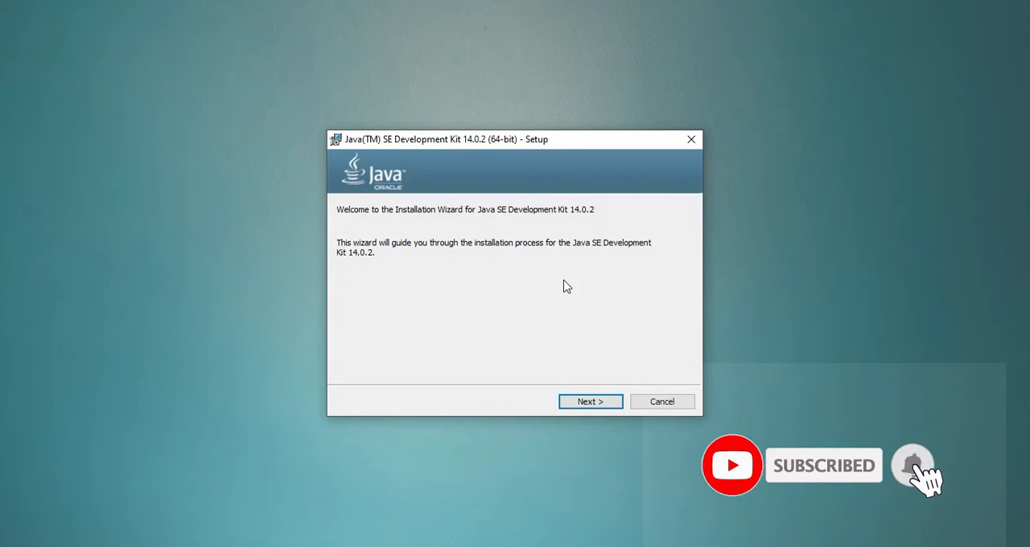
click(585, 411)
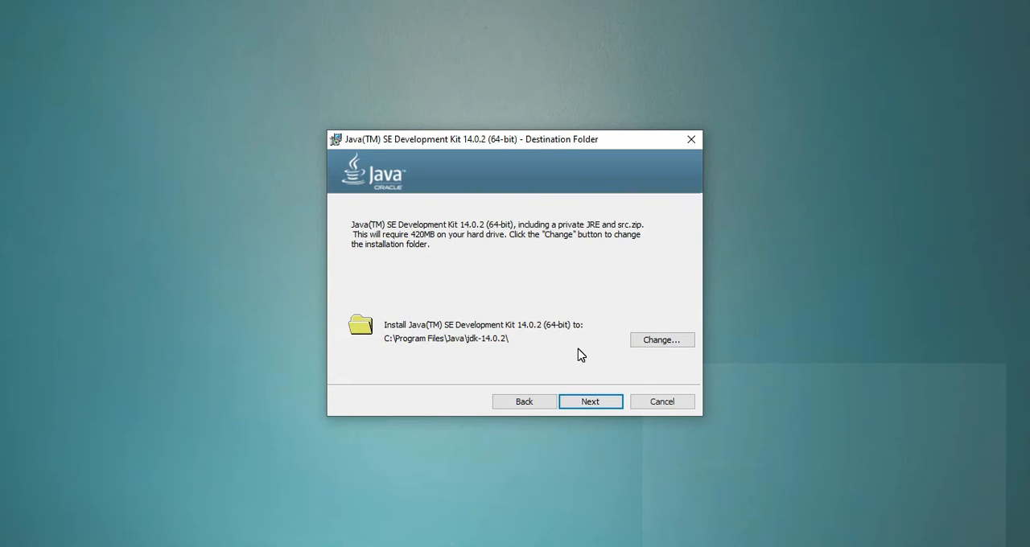
click(592, 403)
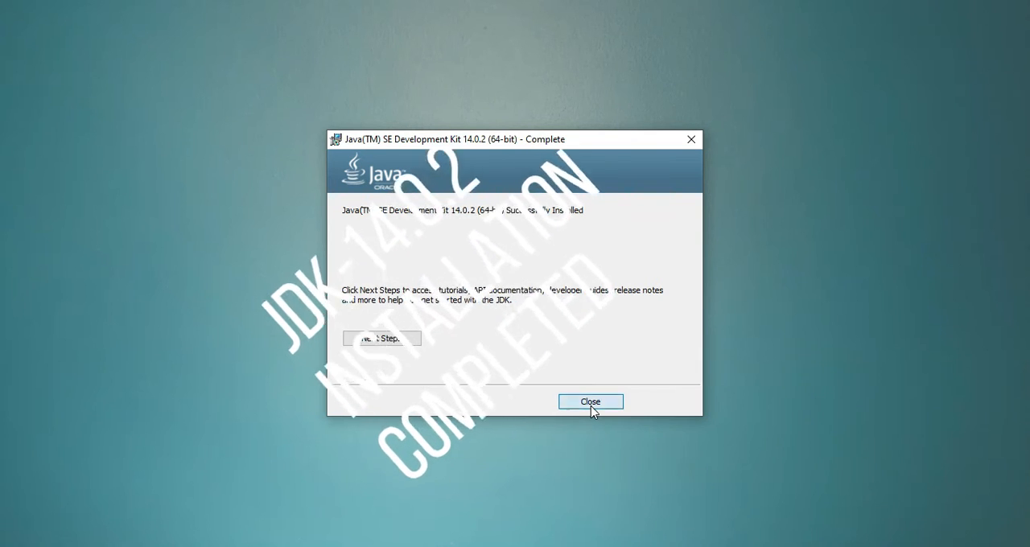
click(592, 405)
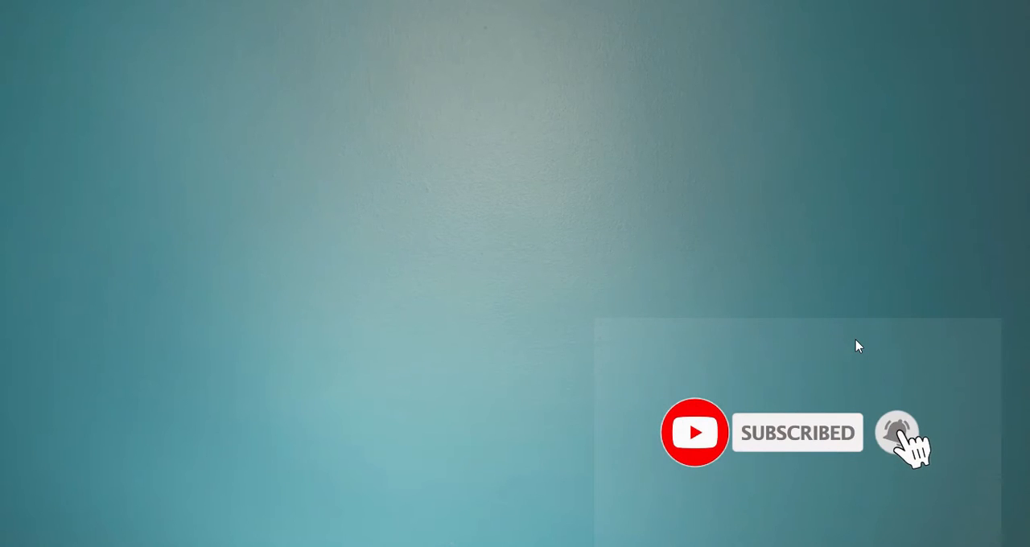
Open the Windows Command Prompt and check the active Java compiler version with javac -version.
key(super+r)
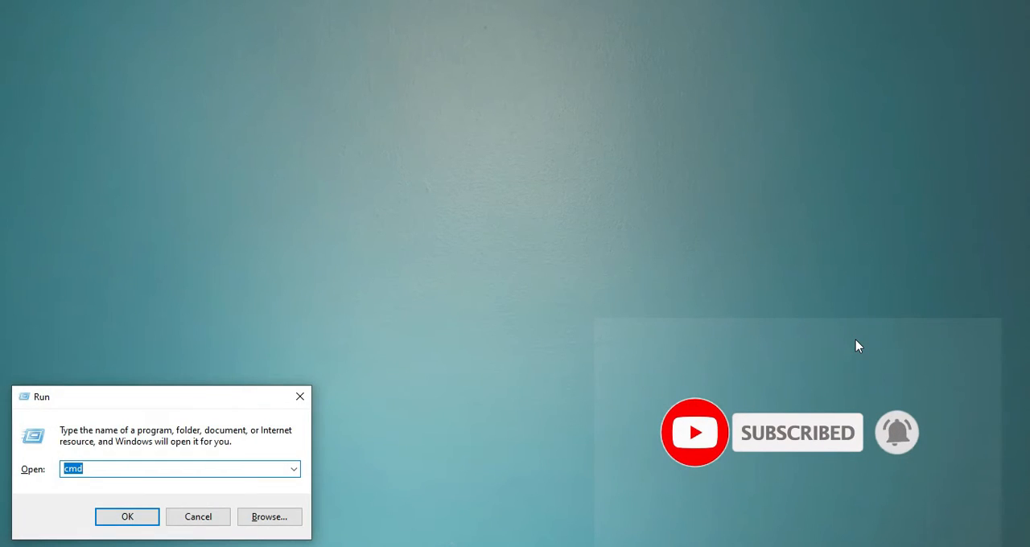
key(Return)
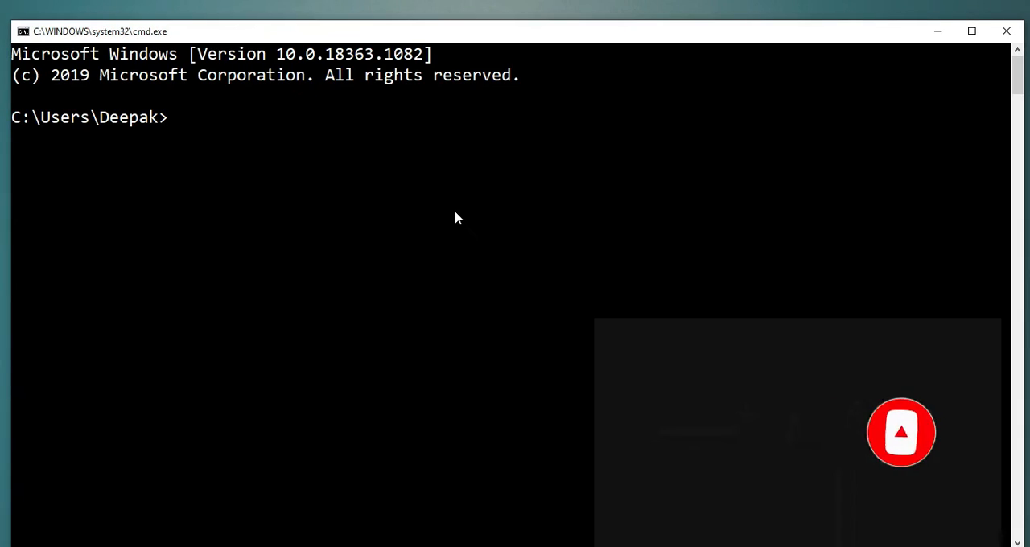
text(javac )
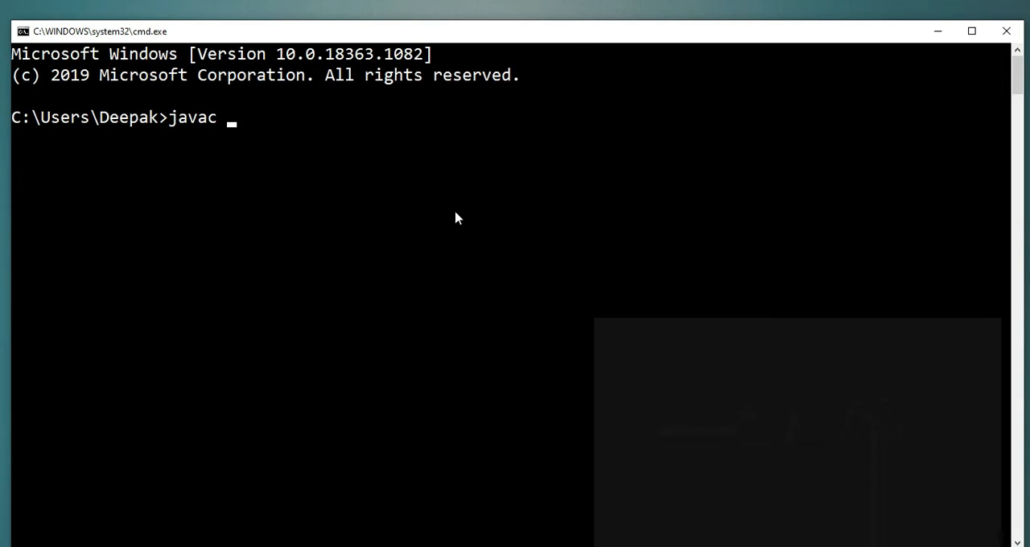
text(-versi)
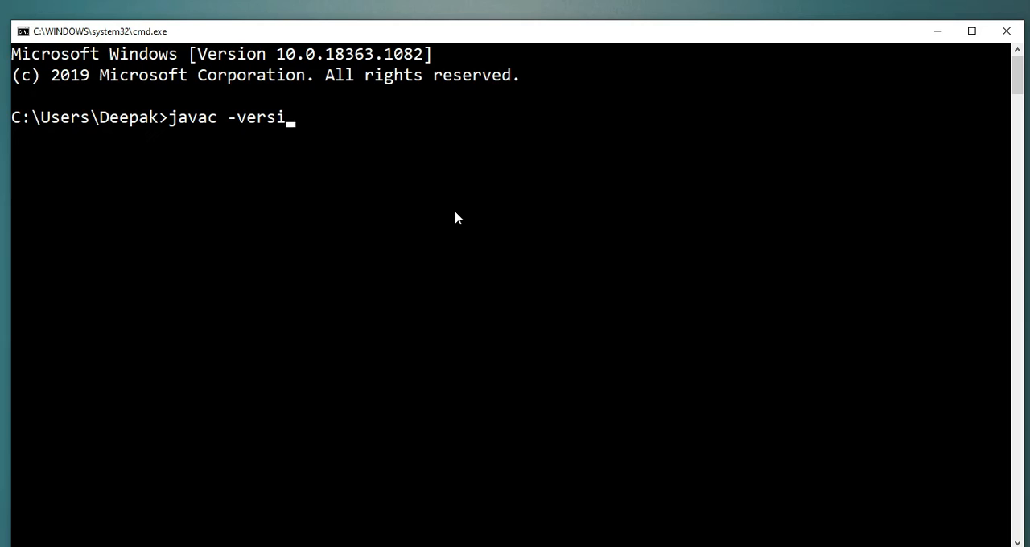
text(on)
key(Return)
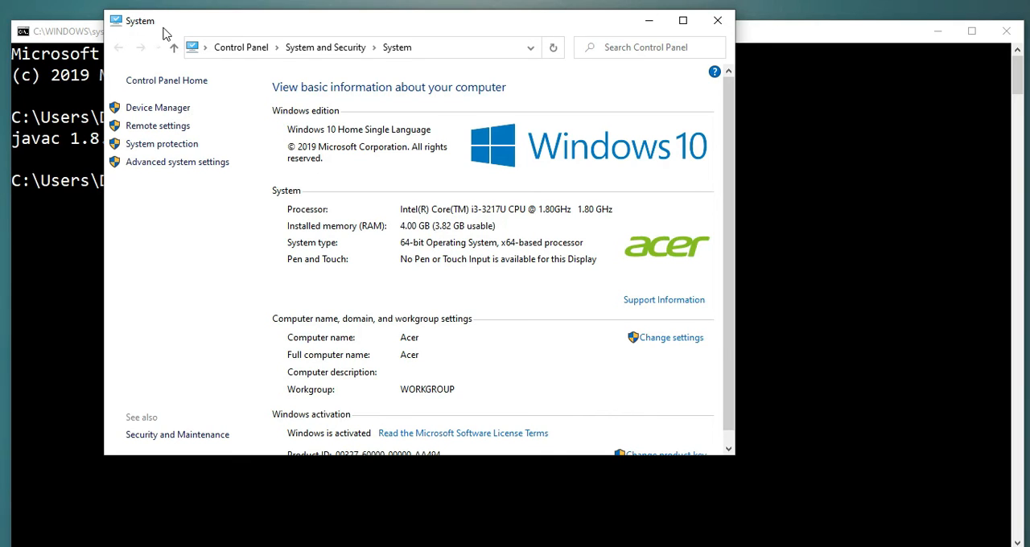
In the advanced system settings' environment variables, set the user variable path to C:\Program Files\Java\jdk-14.0.2\bin.
click(189, 165)
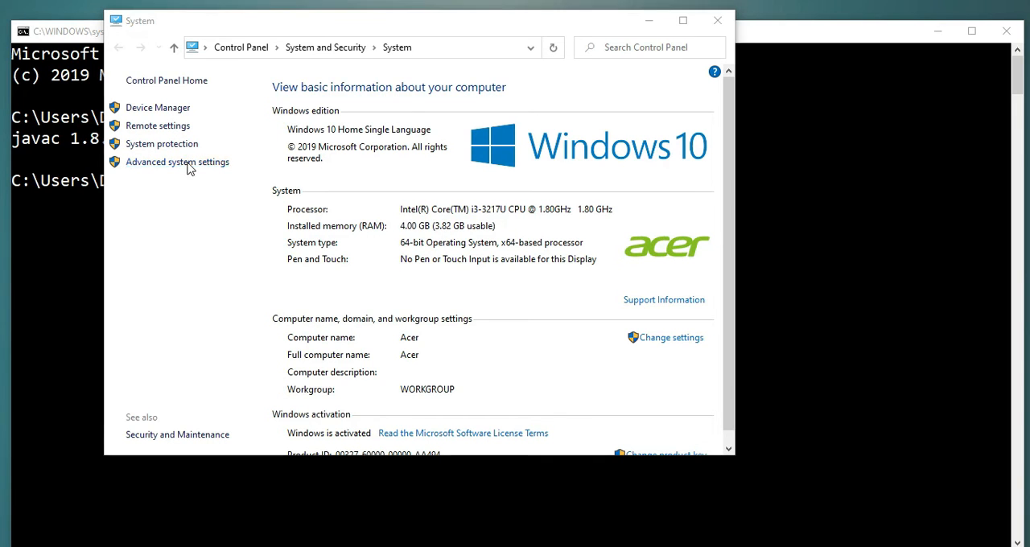
click(342, 374)
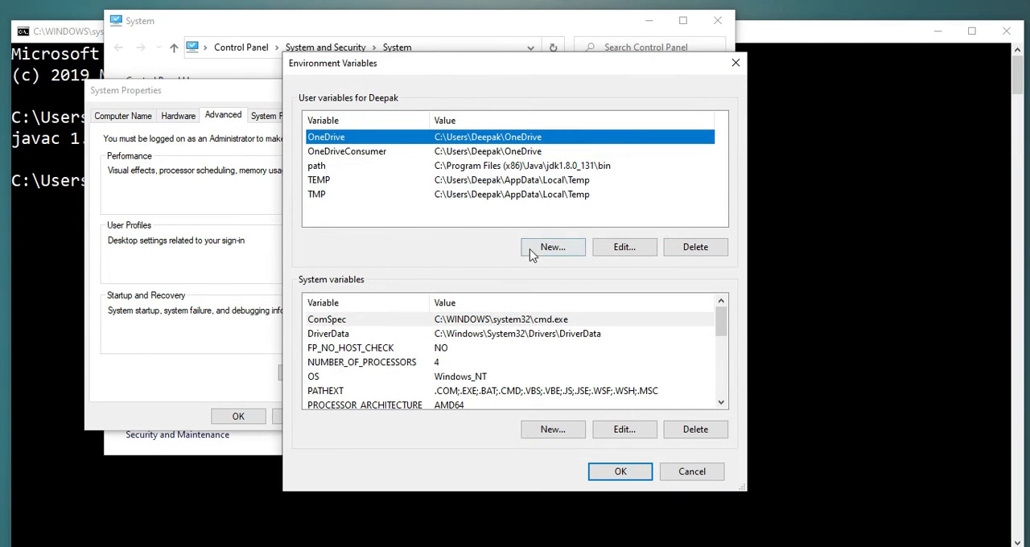
click(576, 170)
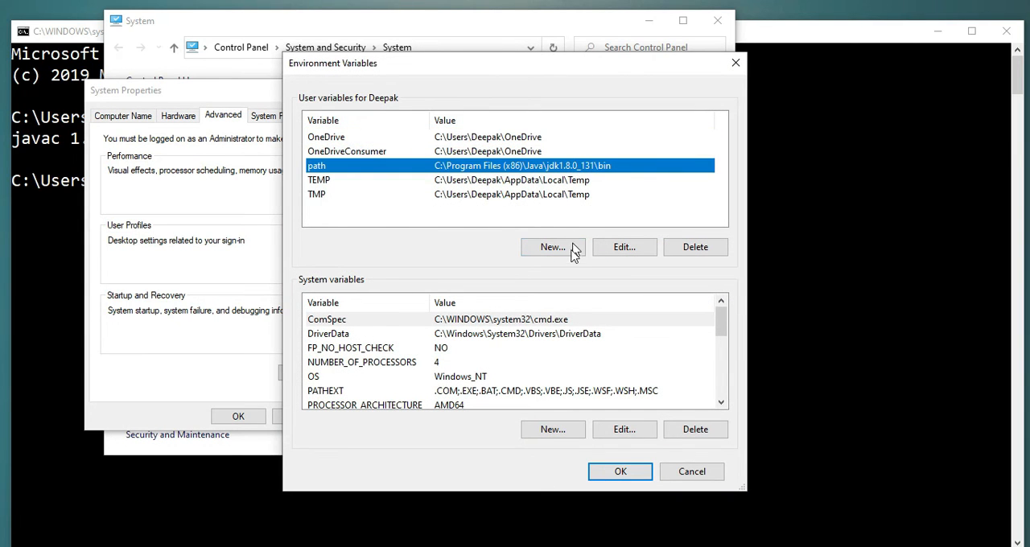
click(626, 249)
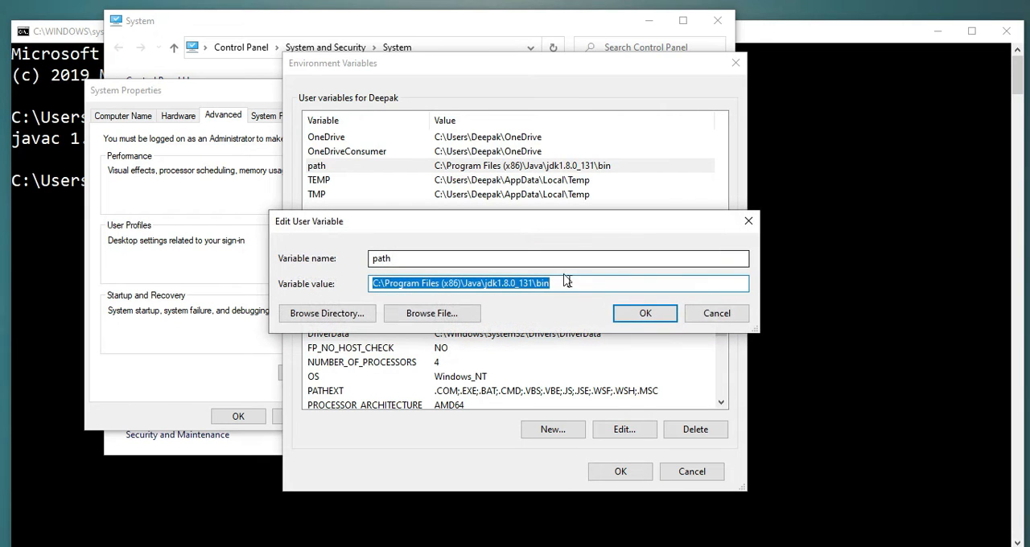
text(C:\Program Files\Java\jdk-14.0.2\bin)
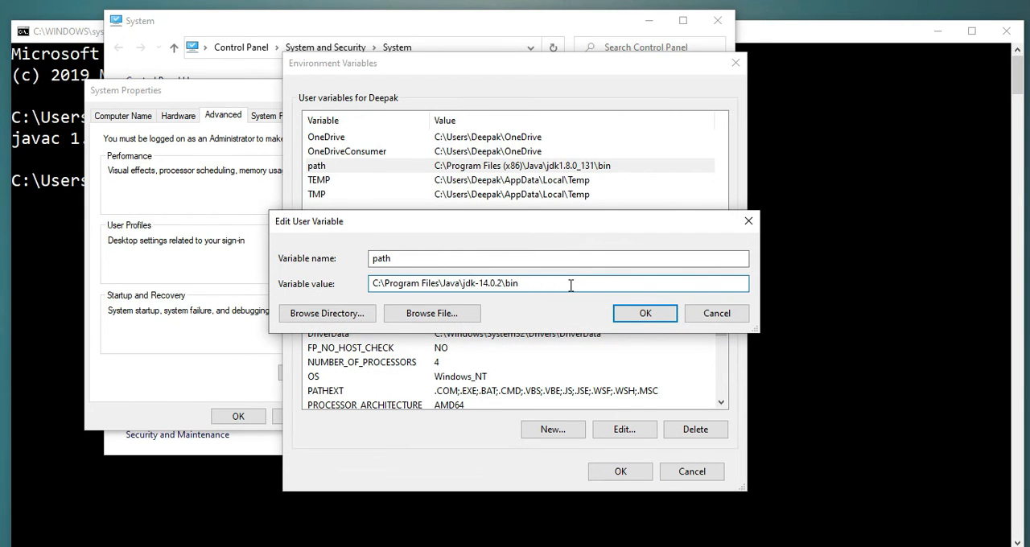
drag(543, 283, 368, 274)
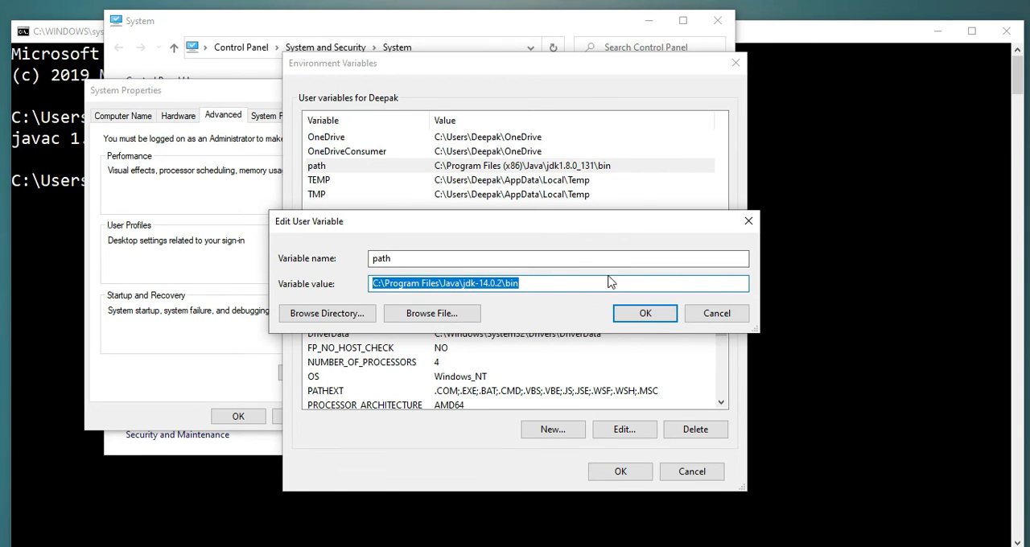
click(584, 285)
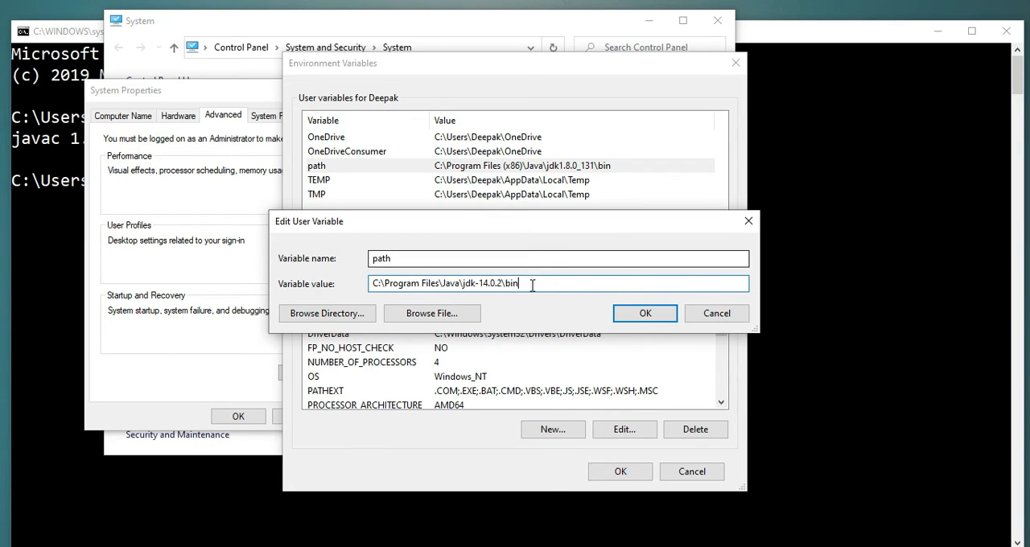
click(656, 315)
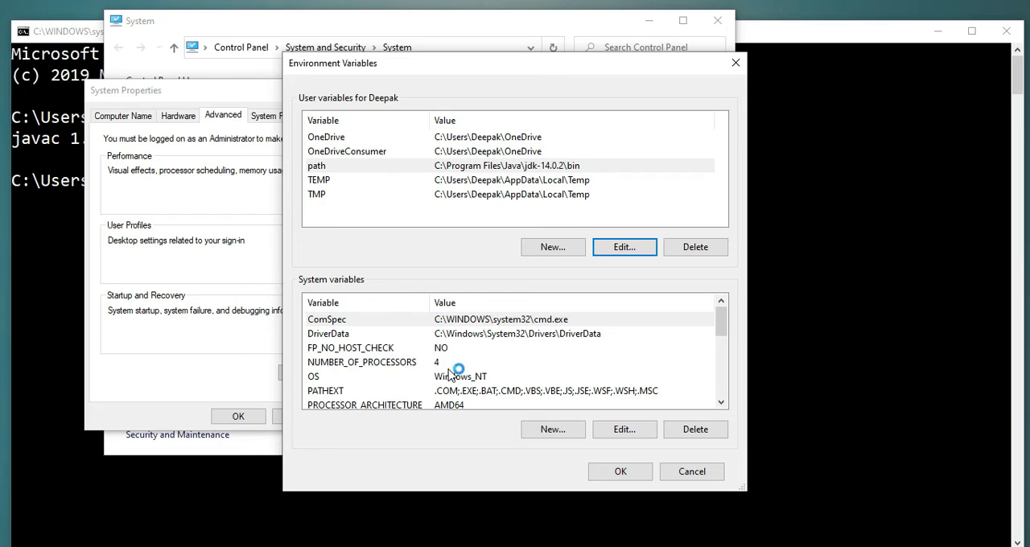
Create a user variable JAVA_HOME with the value C:\Program Files\Java\jdk-14.0.2, copied from the JDK folder's path, and confirm the environment and system settings.
scroll(450, 376, down, 1)
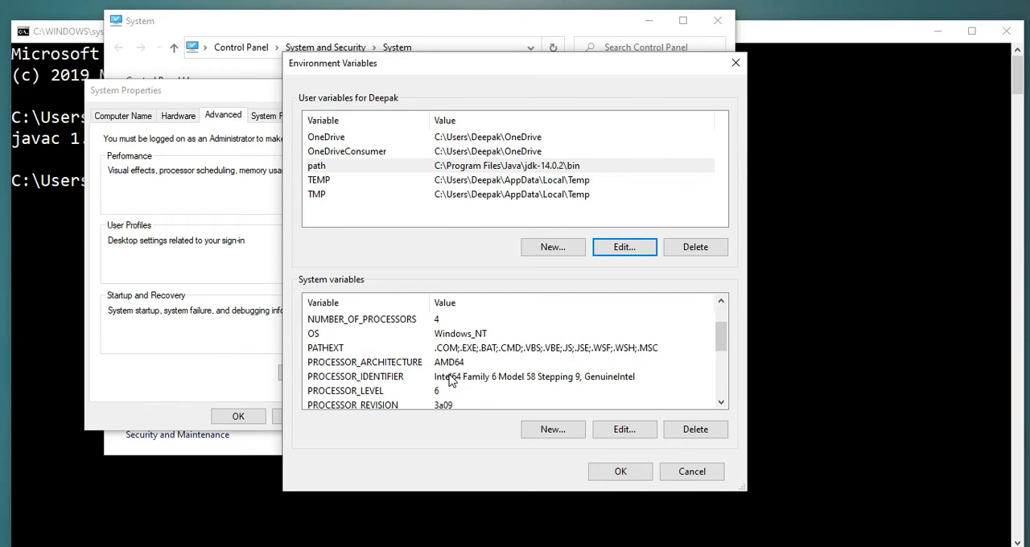
scroll(451, 380, up, 1)
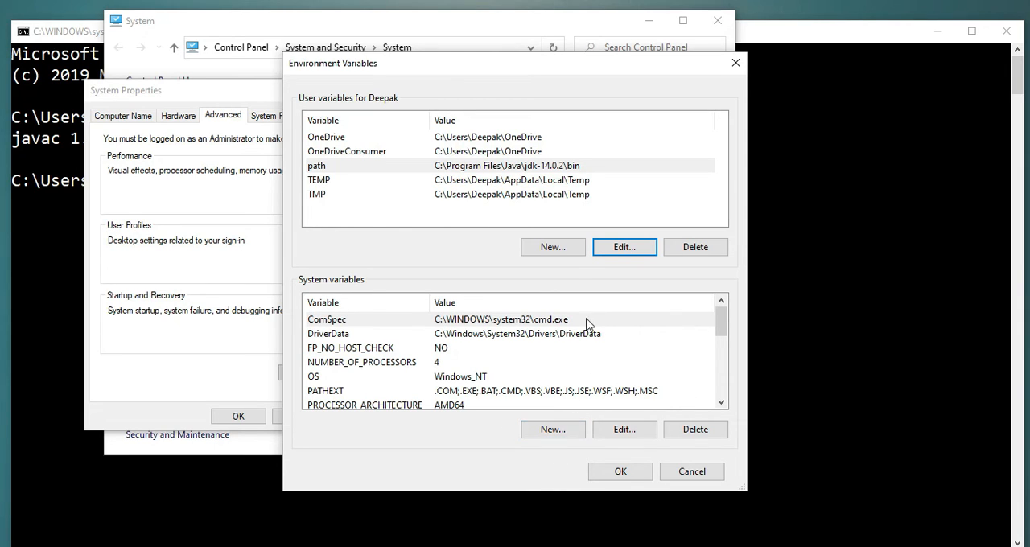
click(554, 247)
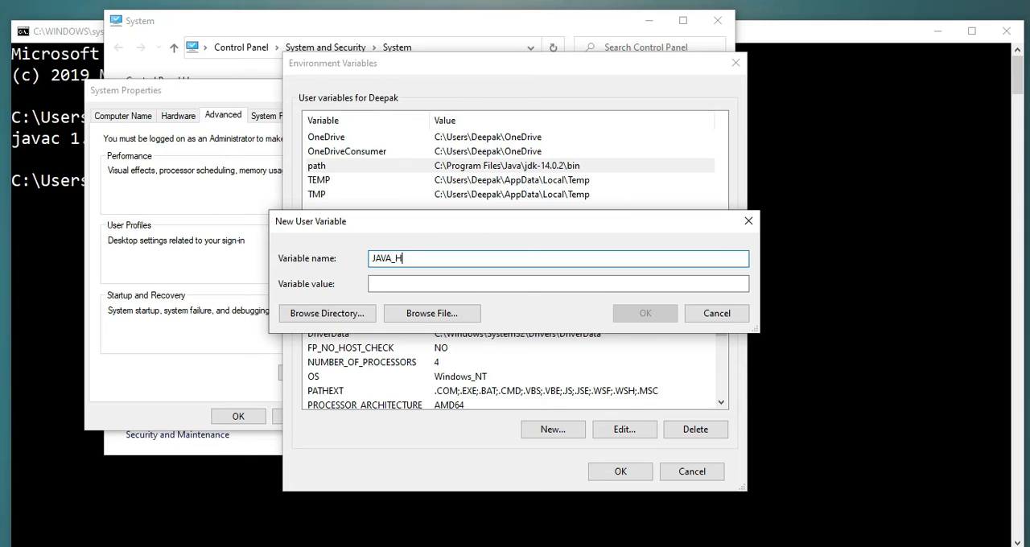
click(491, 287)
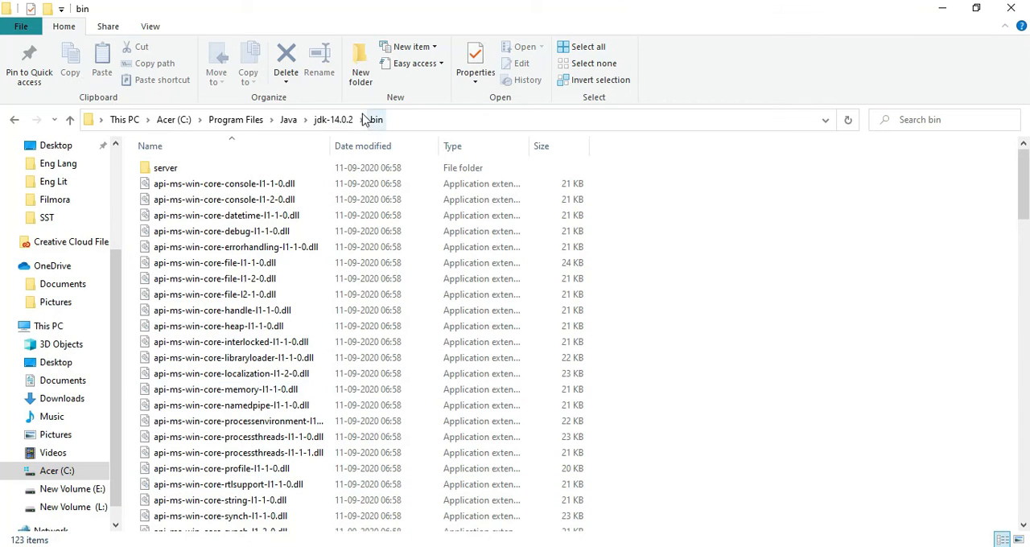
click(322, 120)
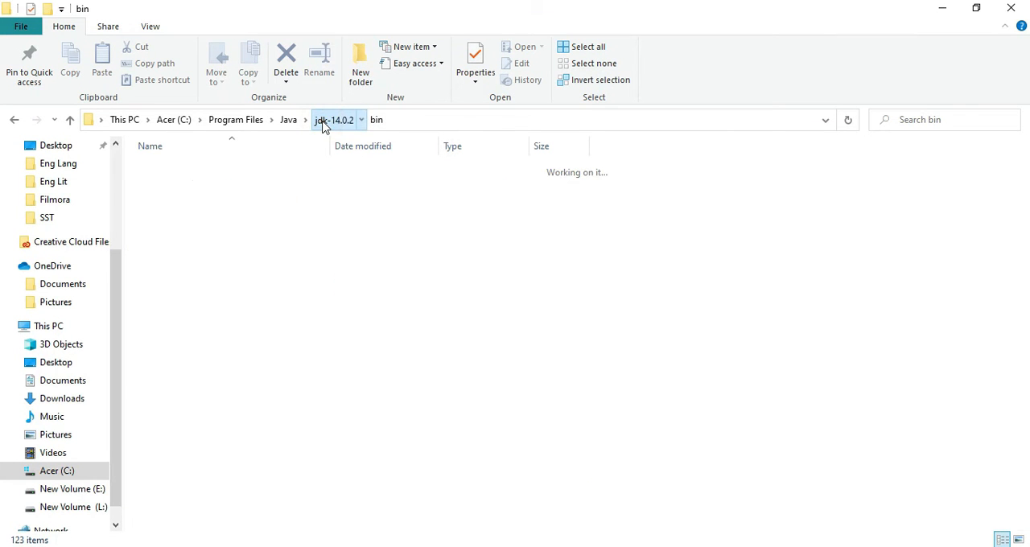
click(391, 120)
key(ctrl+c)
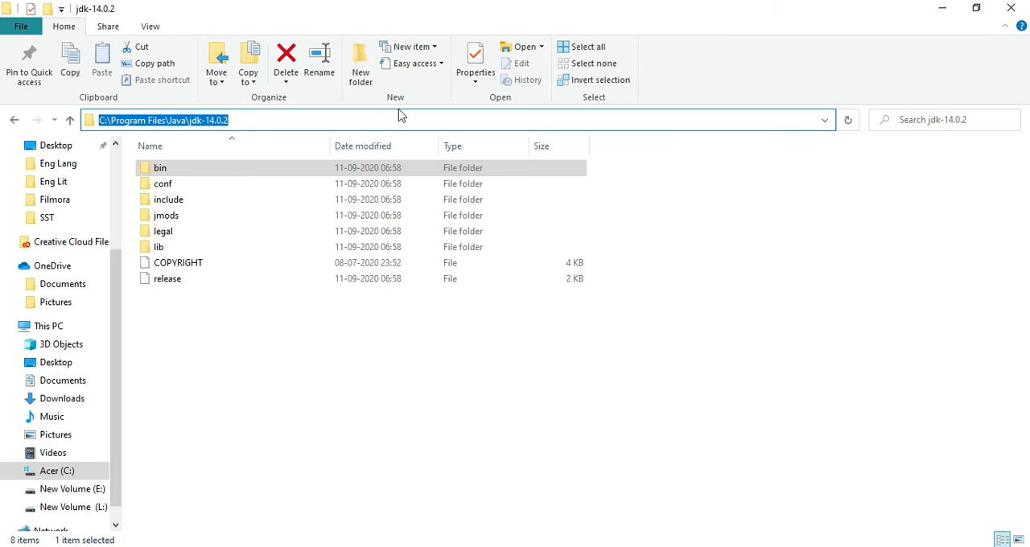
key(alt+Tab)
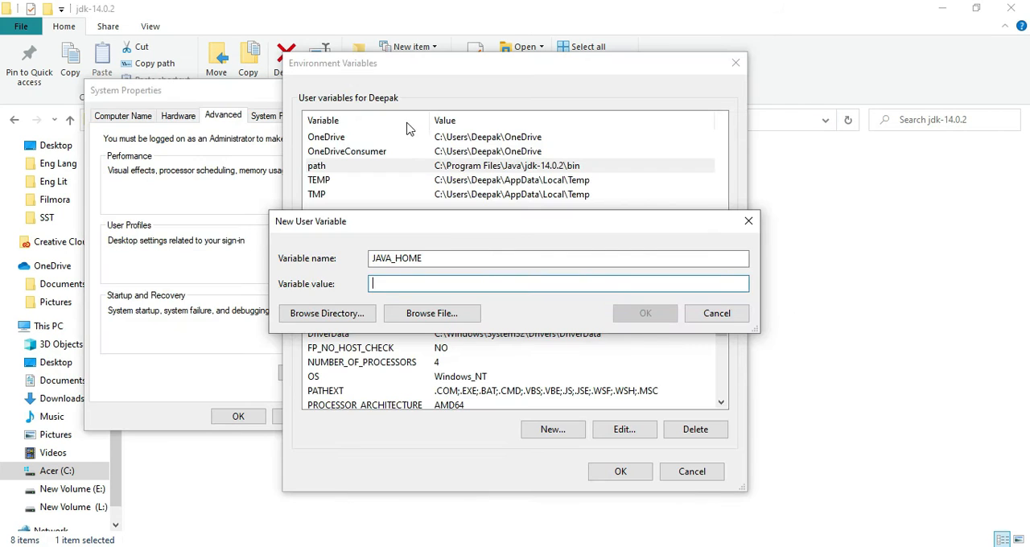
key(ctrl+v)
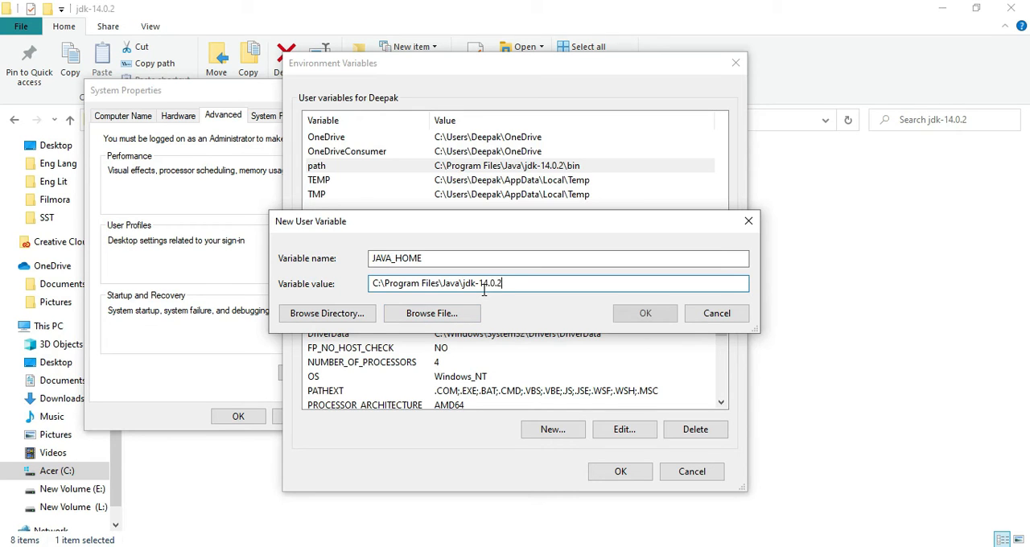
click(645, 314)
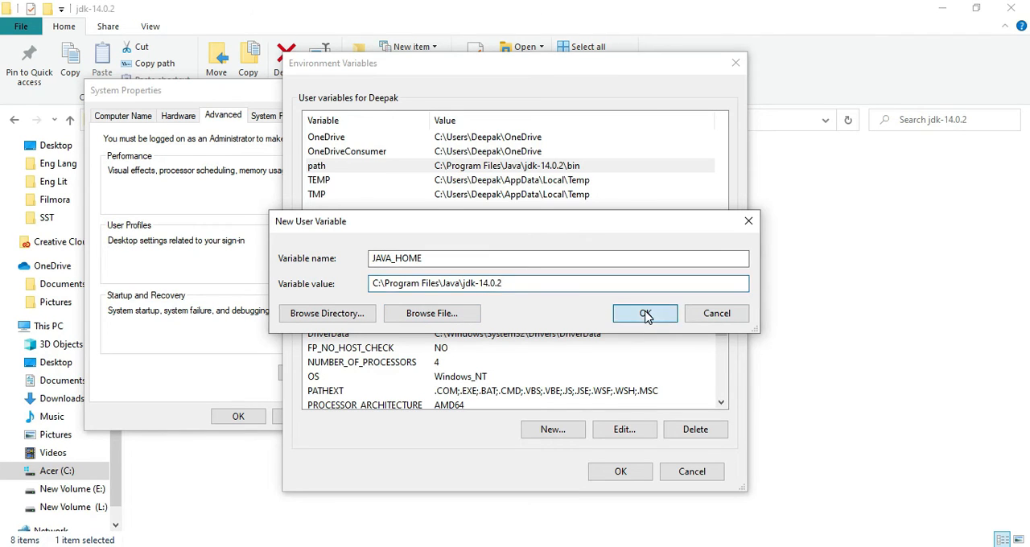
click(627, 475)
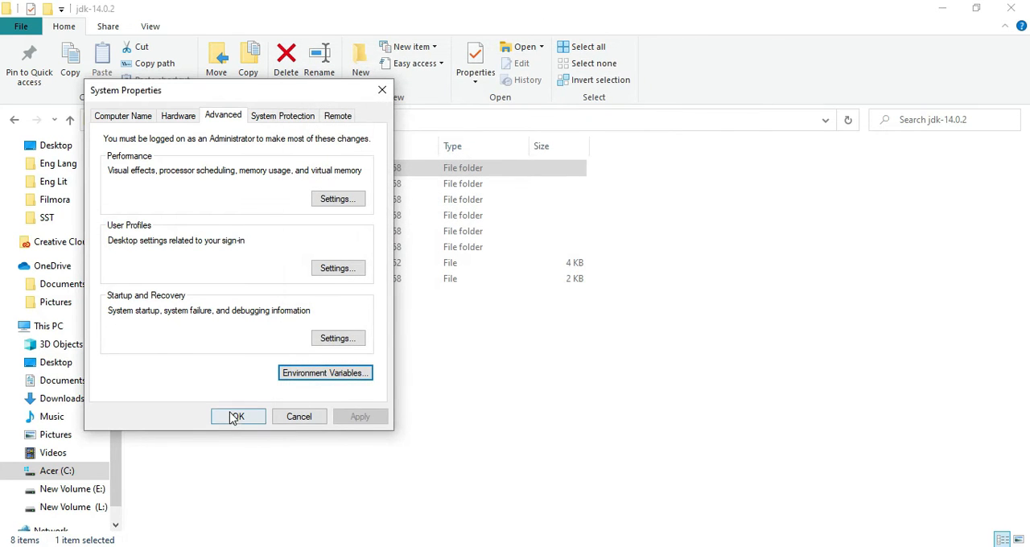
click(233, 419)
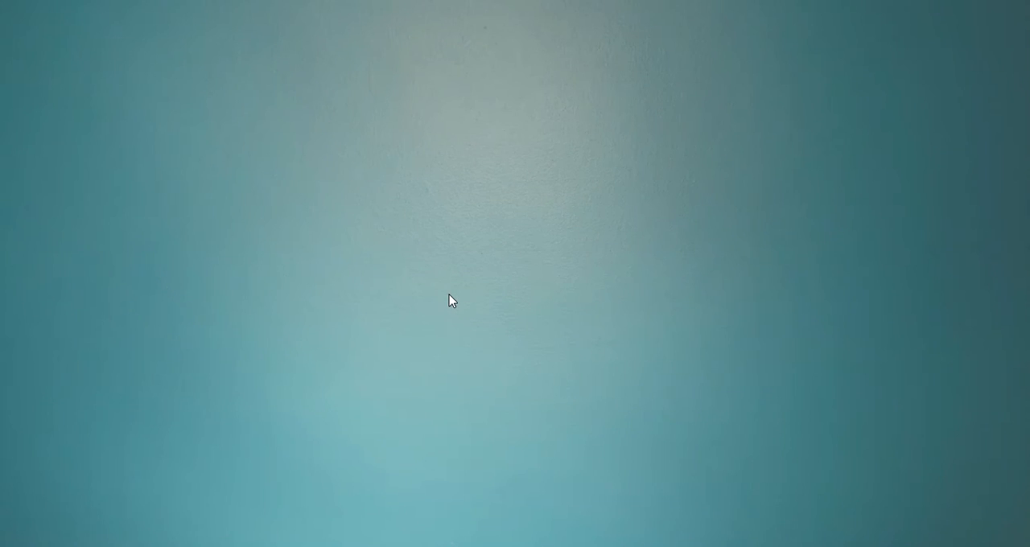
Open a new Command Prompt and check the active Java compiler version with javac -version.
key(super+r)
key(Return)
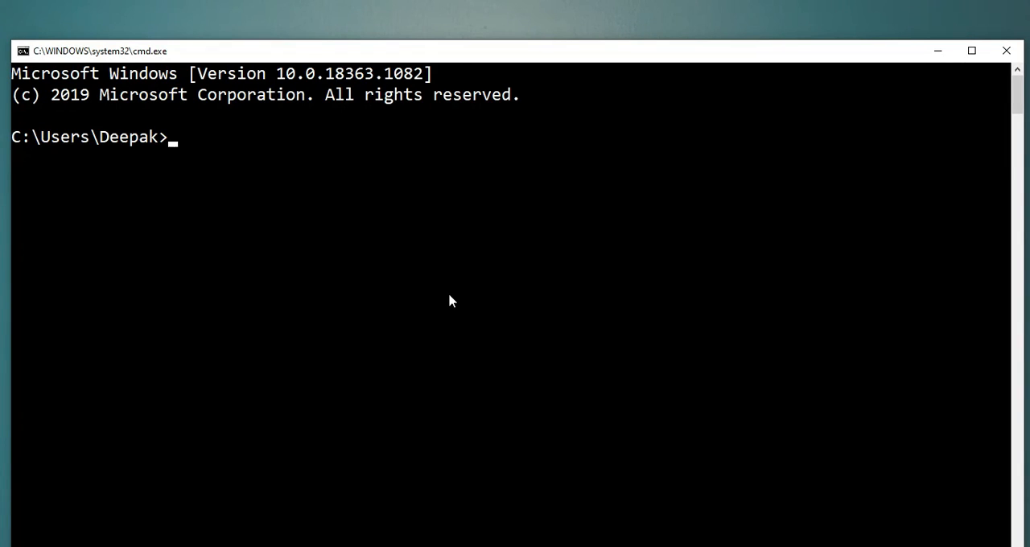
text(javac -version)
key(Return)
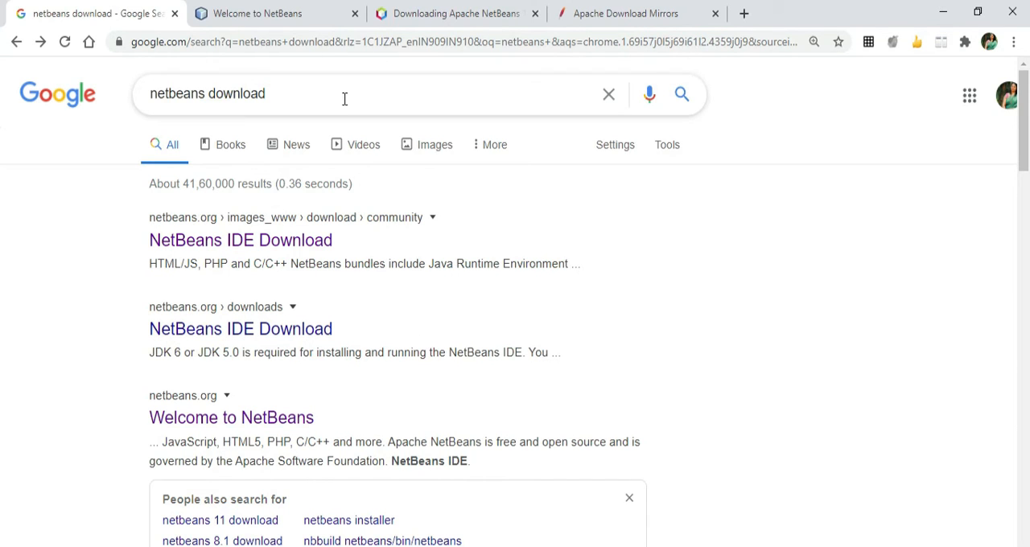
In Chrome, go from the "netbeans download" search results through netbeans.org to the Apache NetBeans 12.0 download page.
drag(344, 99, 148, 96)
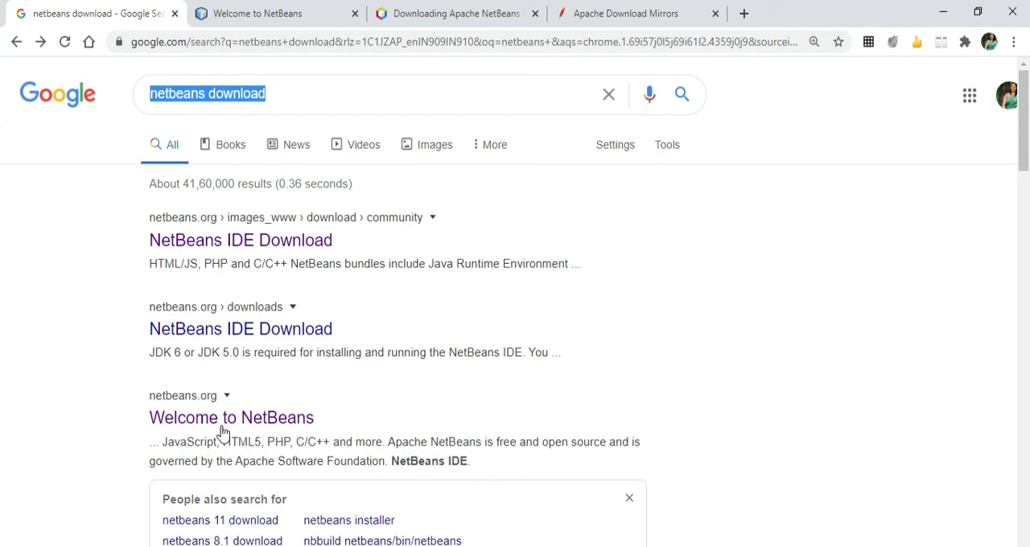
click(240, 10)
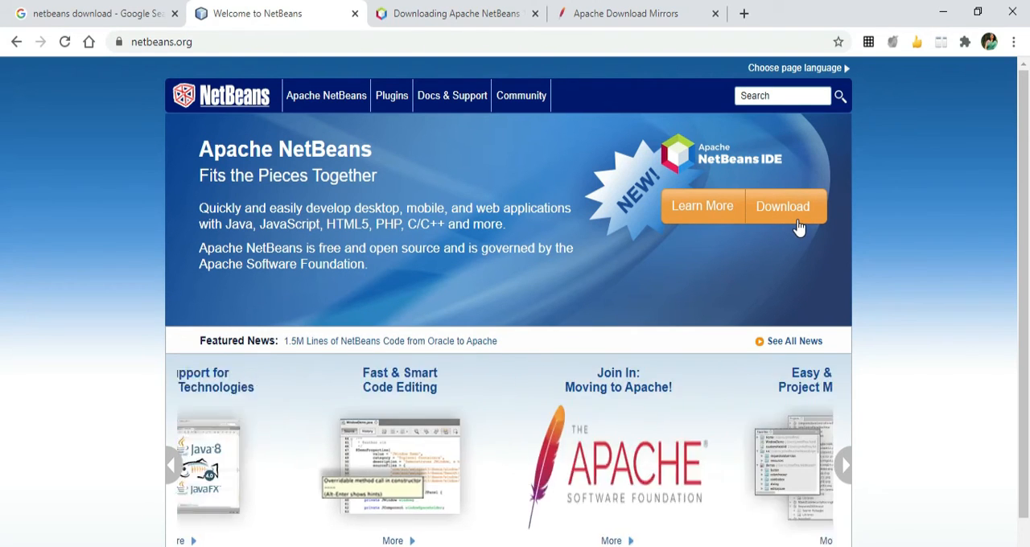
key(ctrl+Tab)
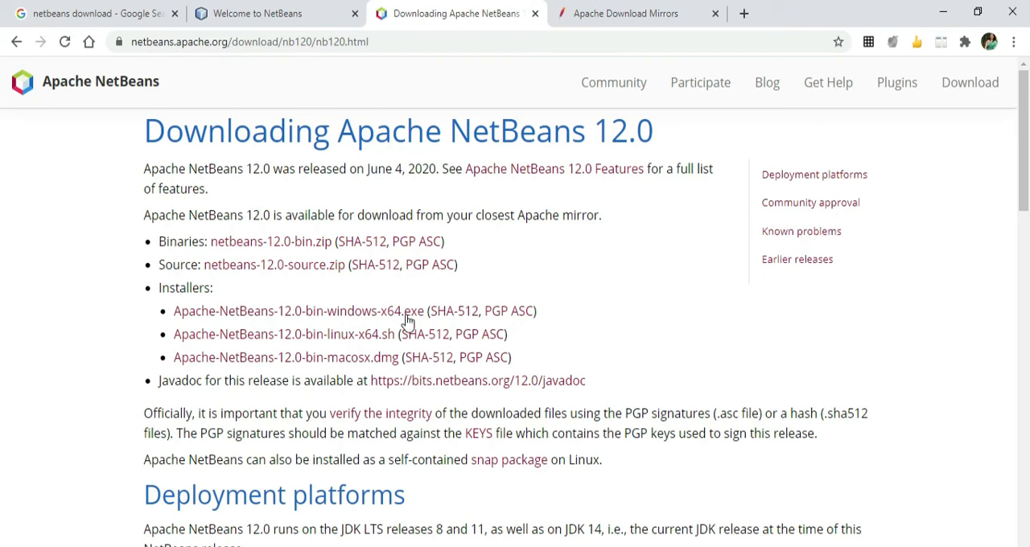
Examine the Apache NetBeans 12.0 installer list and the Deployment platforms section for the supported JDK releases.
scroll(527, 393, down, 1)
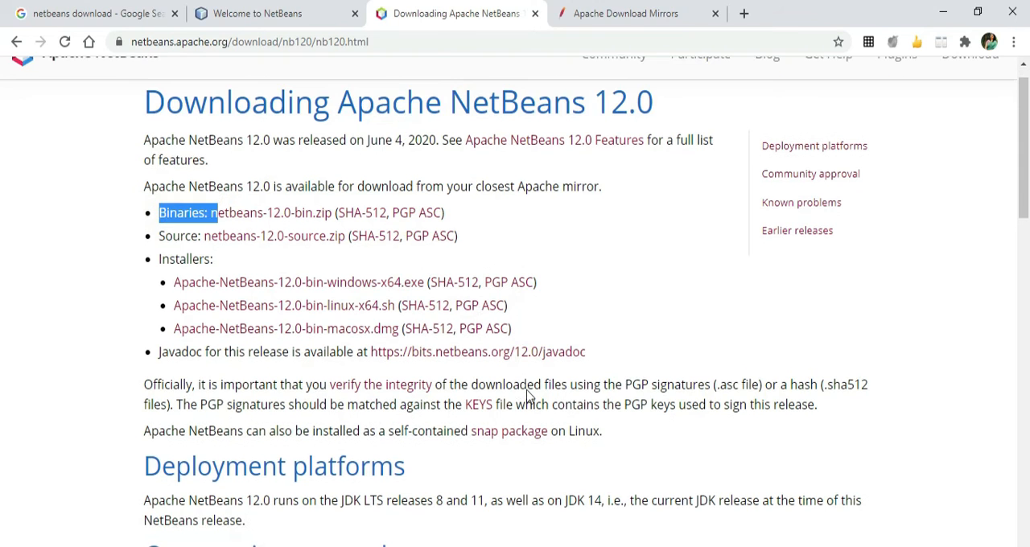
scroll(527, 393, down, 2)
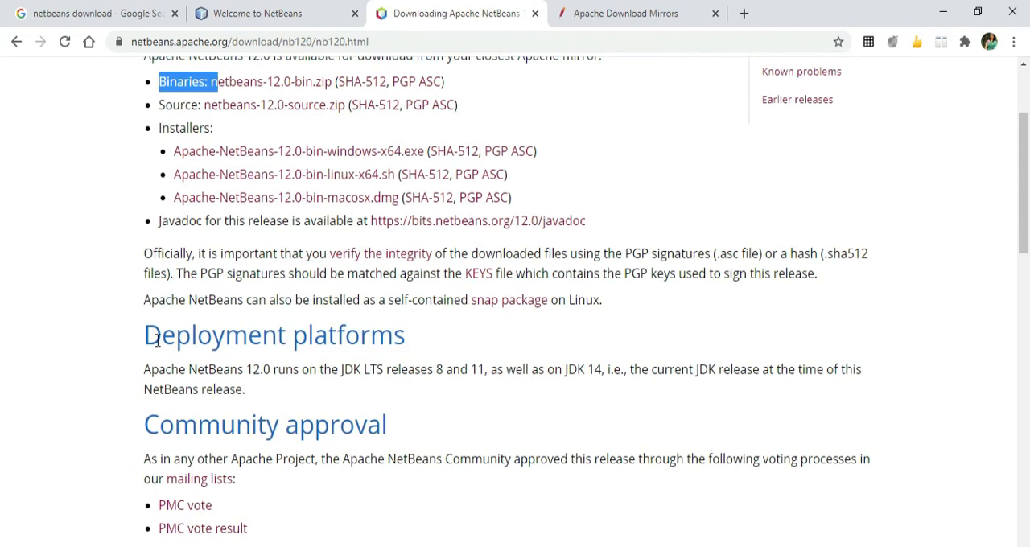
scroll(165, 348, up, 2)
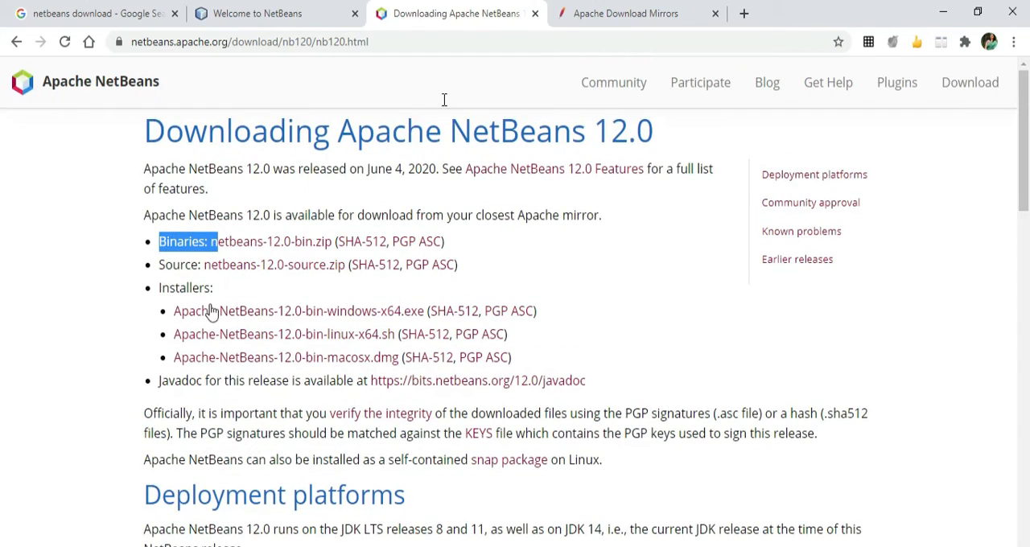
scroll(453, 304, down, 2)
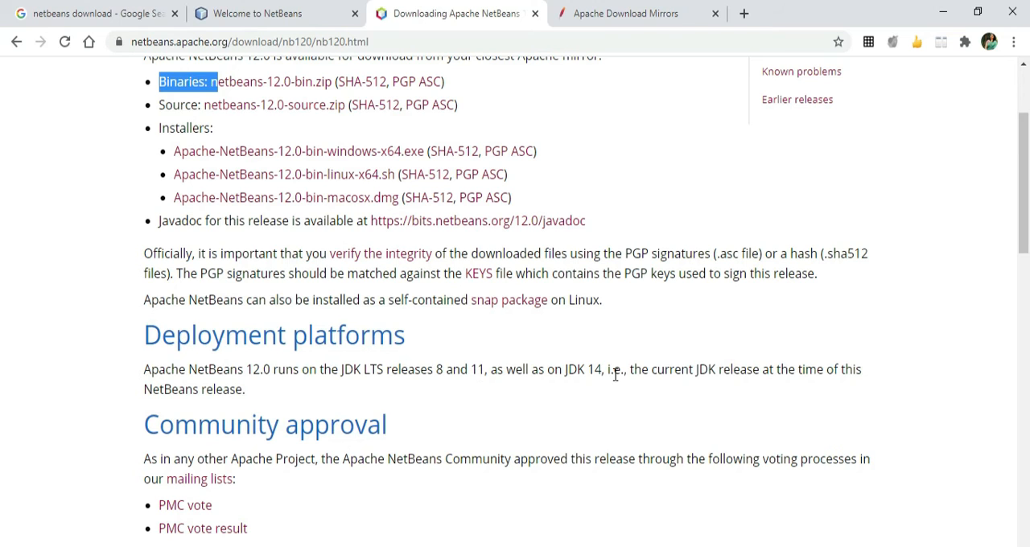
drag(610, 373, 435, 370)
click(494, 406)
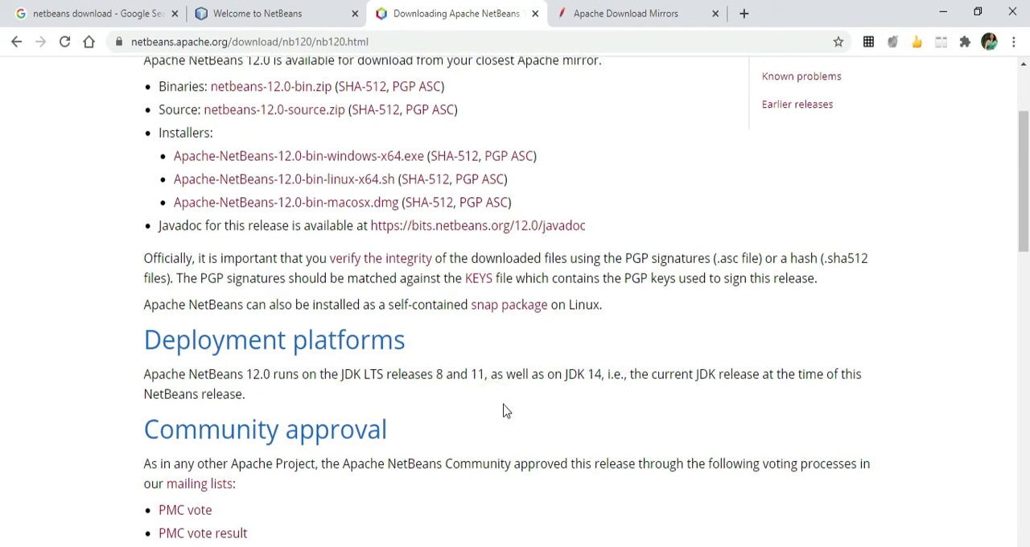
scroll(504, 409, up, 2)
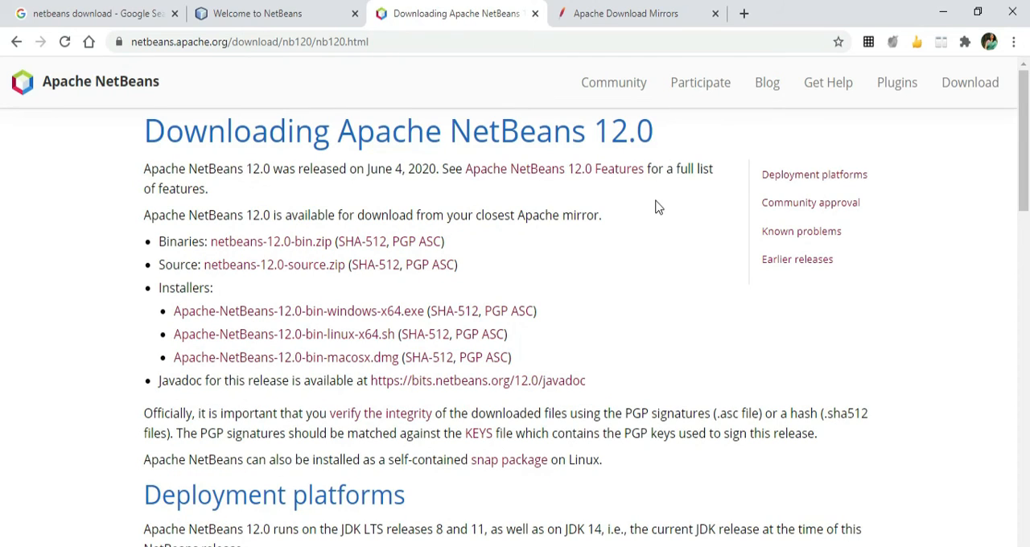
scroll(641, 233, down, 2)
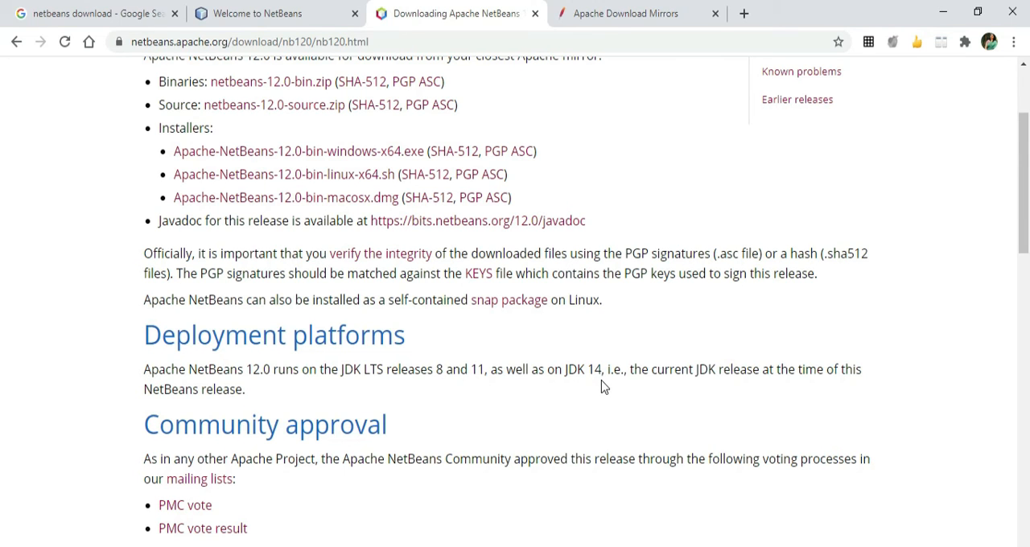
scroll(558, 382, up, 3)
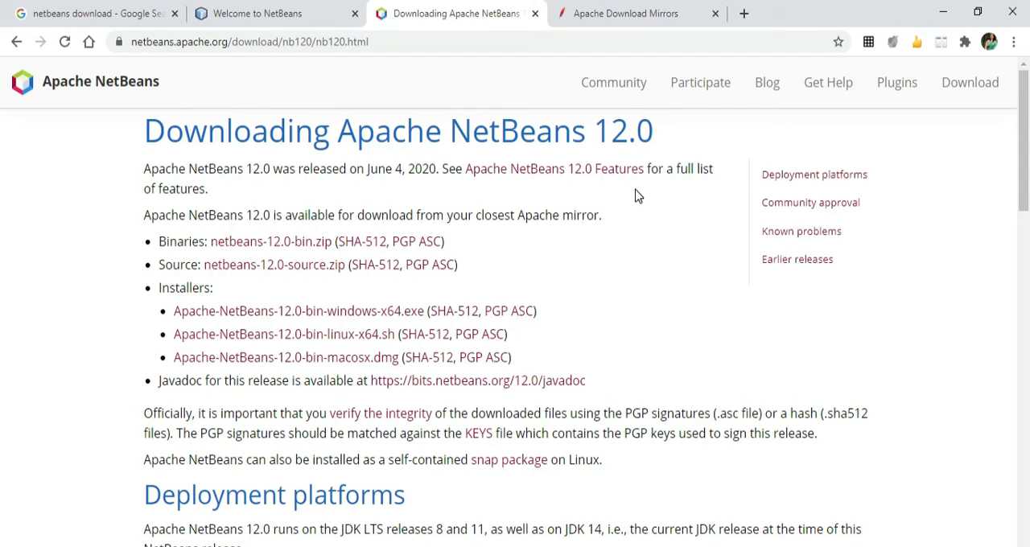
scroll(655, 287, down, 1)
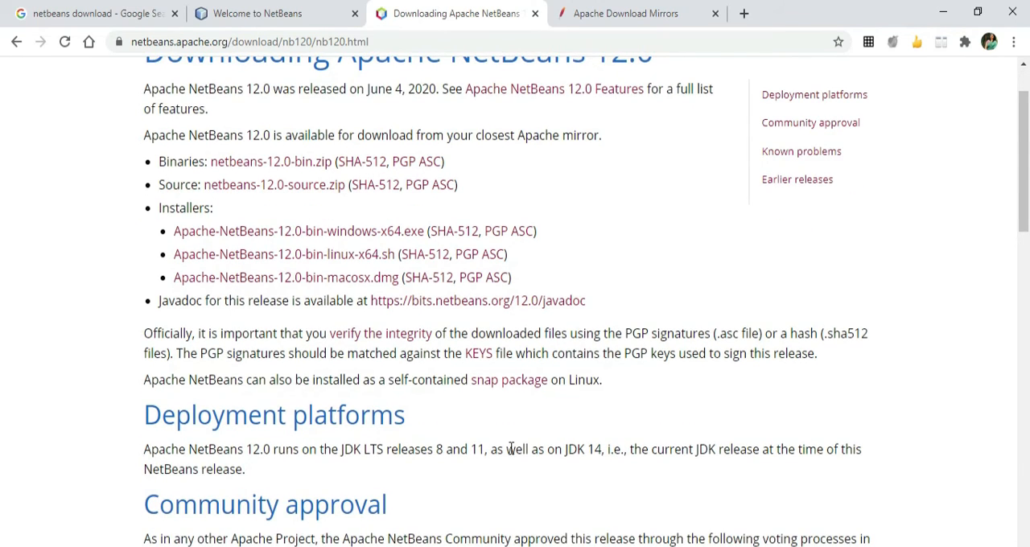
scroll(593, 397, up, 1)
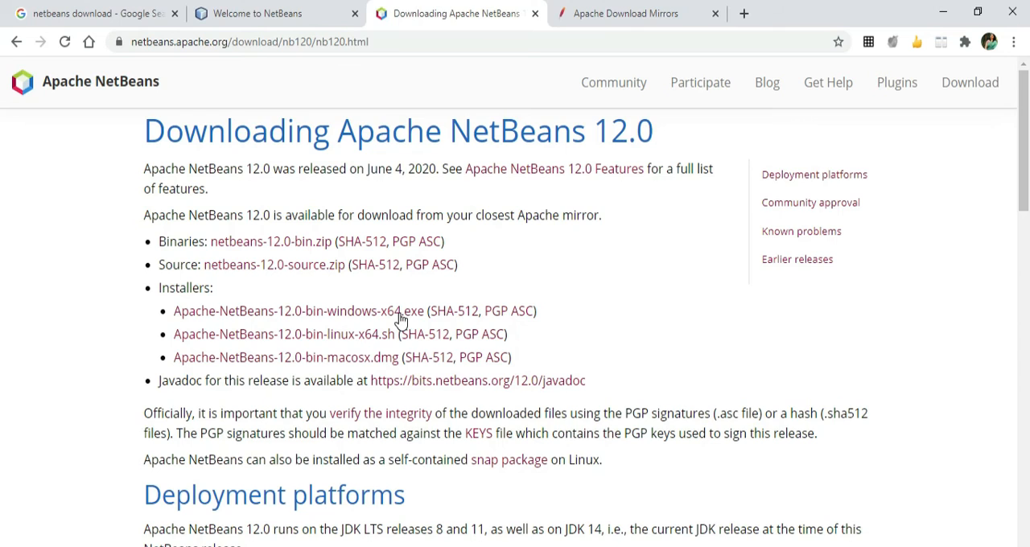
Download Apache-NetBeans-12.0-bin-windows-x64.exe from the suggested Apache mirror site and run the downloaded installer.
click(616, 14)
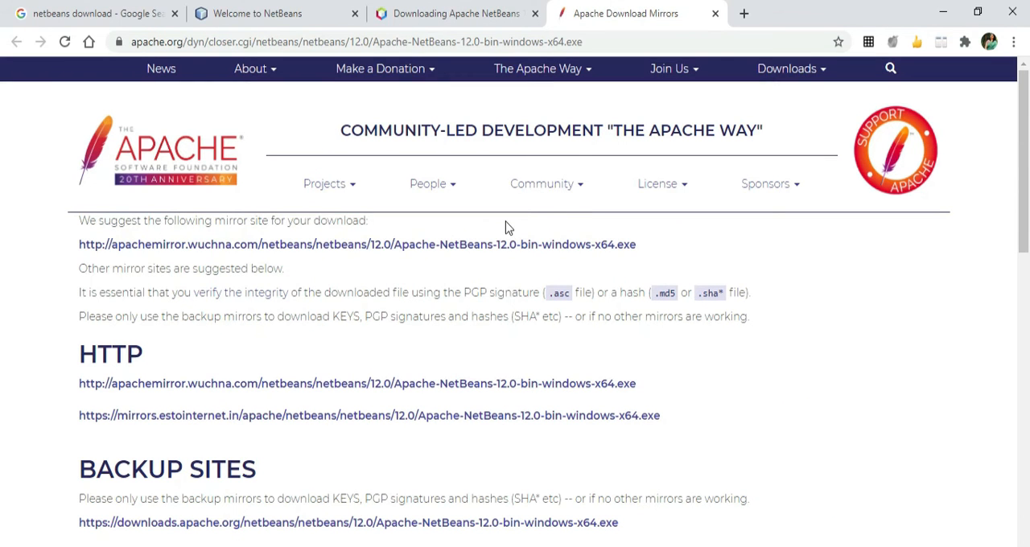
click(445, 247)
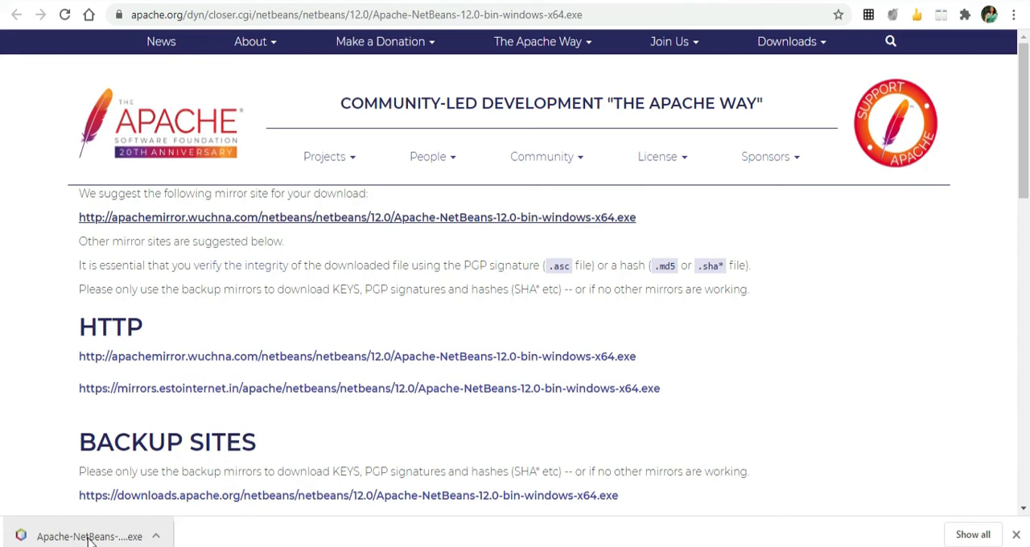
click(90, 538)
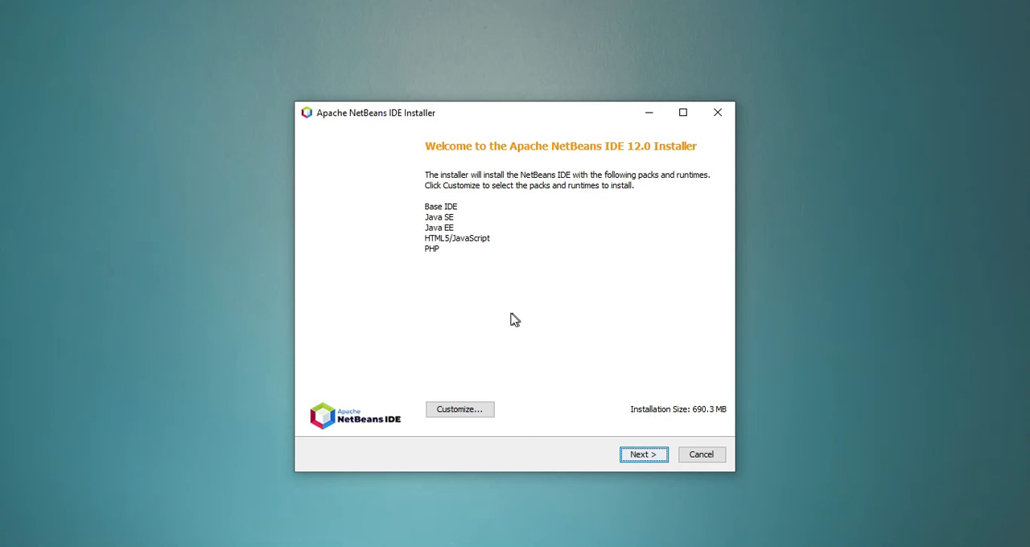
Review the installation packs, keeping Base IDE, Java SE, Java EE, HTML5/JavaScript and PHP selected, and proceed to the license agreement.
click(484, 414)
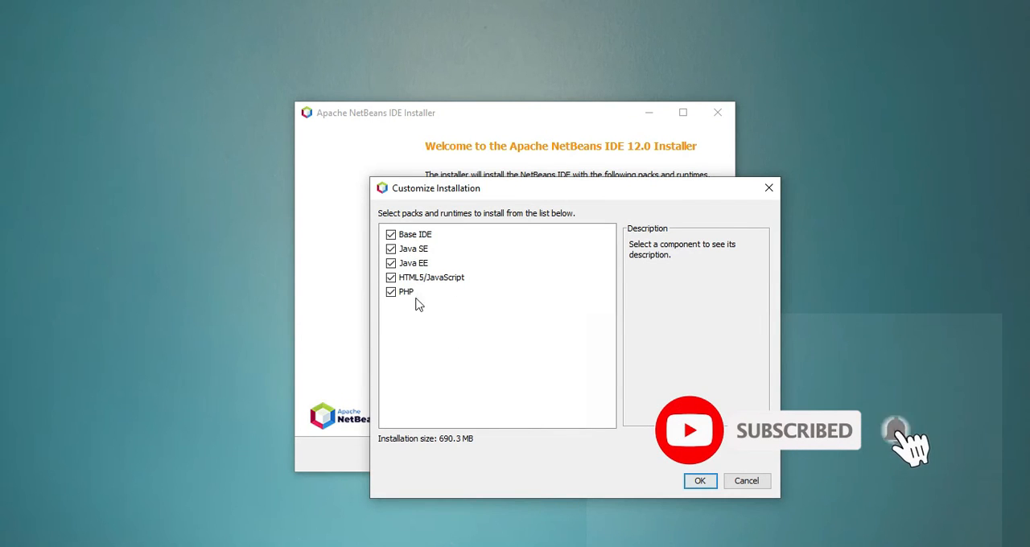
click(691, 483)
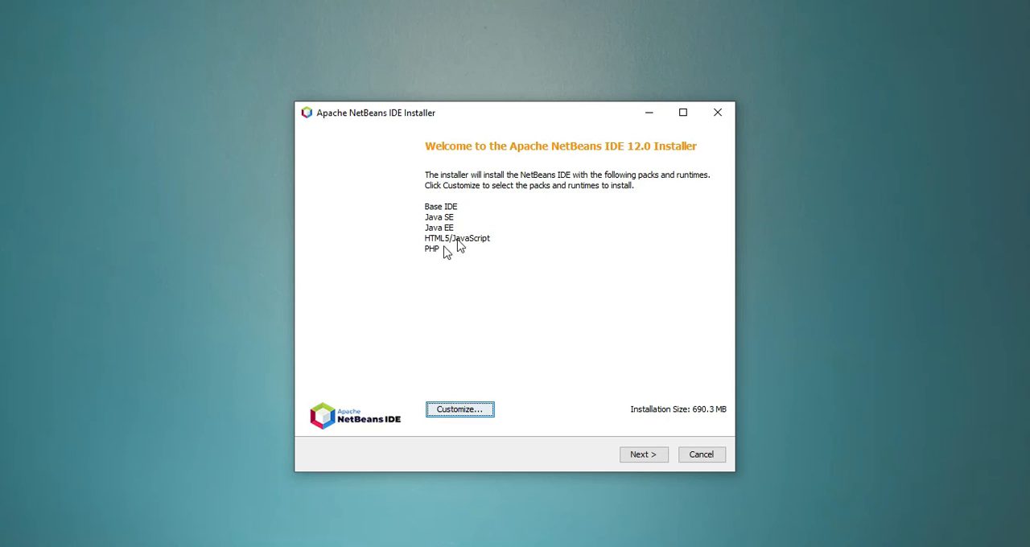
click(638, 457)
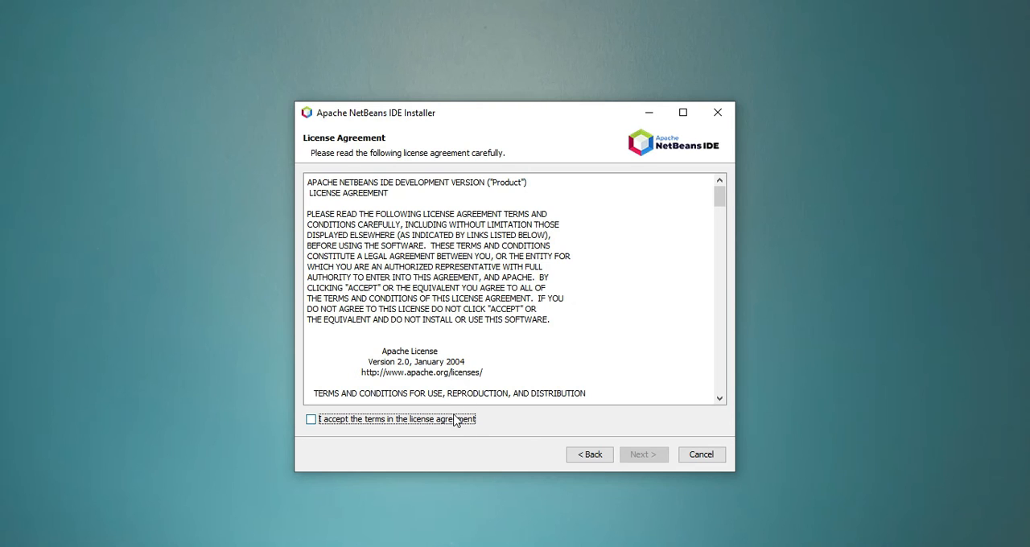
Accept the terms of the Apache NetBeans license agreement and proceed to the installation folder settings.
click(400, 421)
click(398, 422)
click(353, 422)
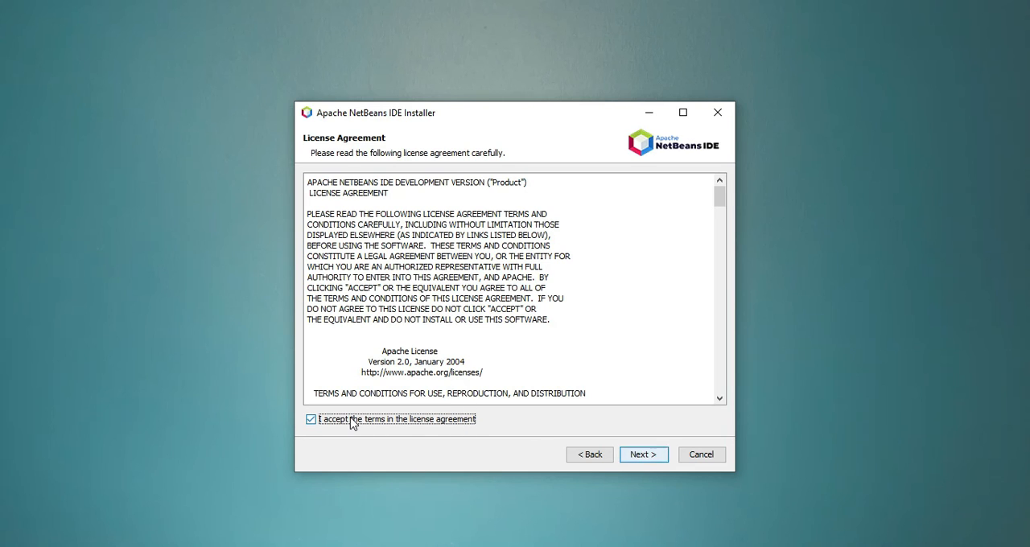
click(641, 455)
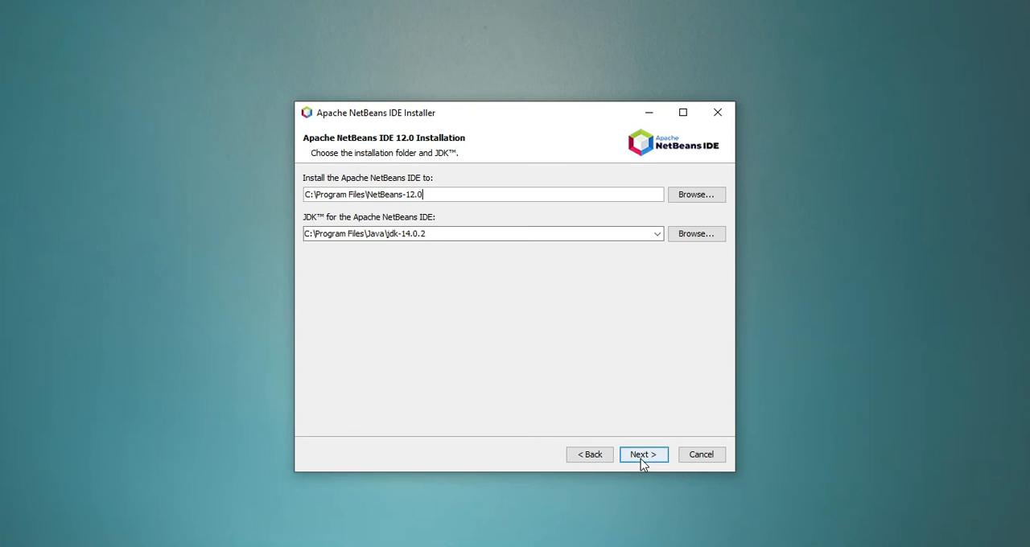
Keep C:\Program Files\NetBeans-12.0 as the installation folder and C:\Program Files\Java\jdk-14.0.2 as the JDK, and proceed to the summary.
click(444, 195)
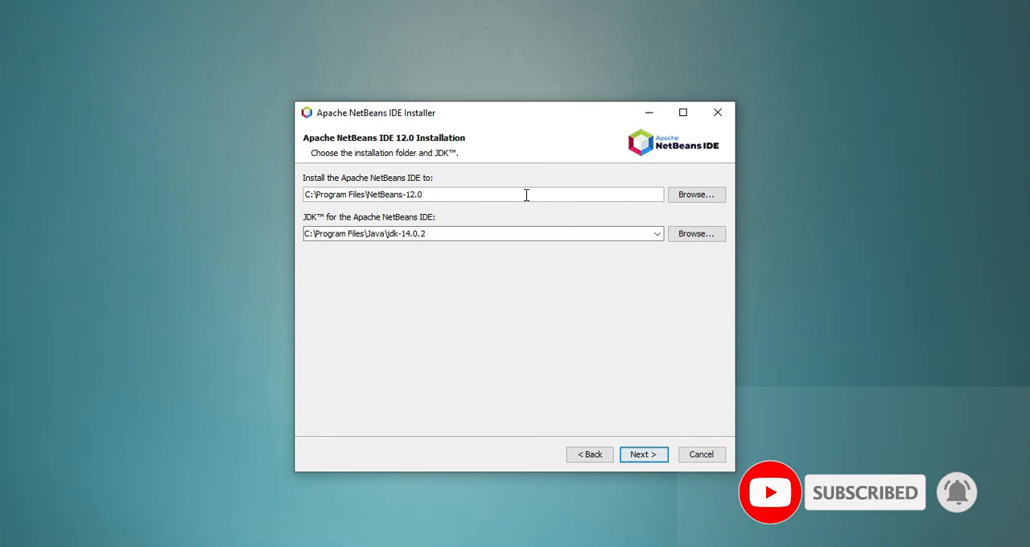
click(380, 233)
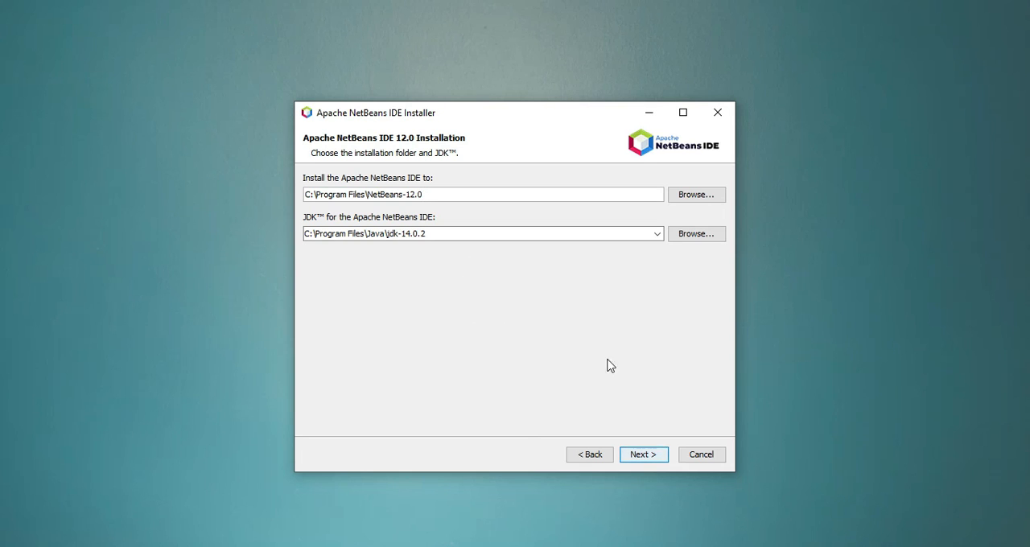
click(644, 455)
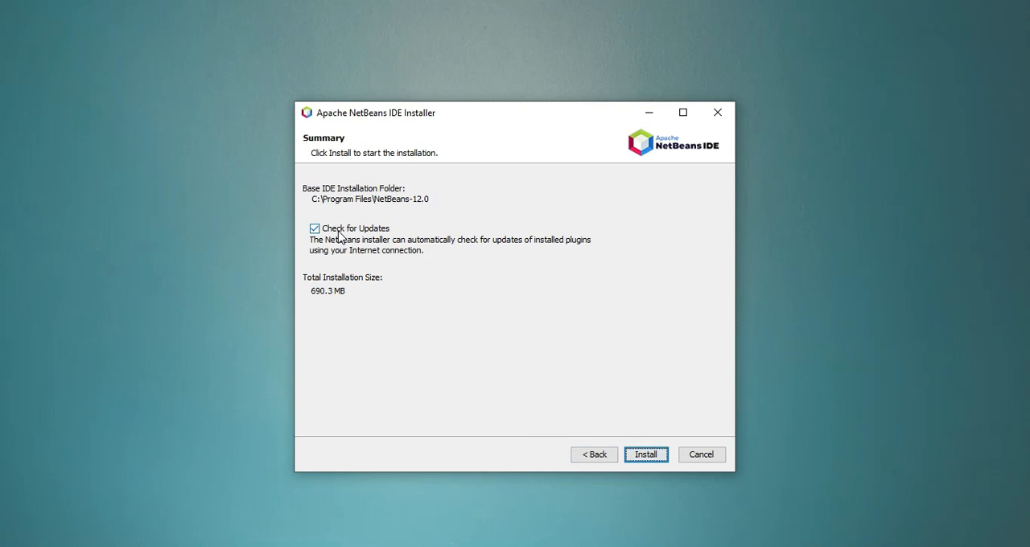
Turn off Check for Updates, install Apache NetBeans IDE 12.0, and finish the setup when the installation completes.
click(341, 233)
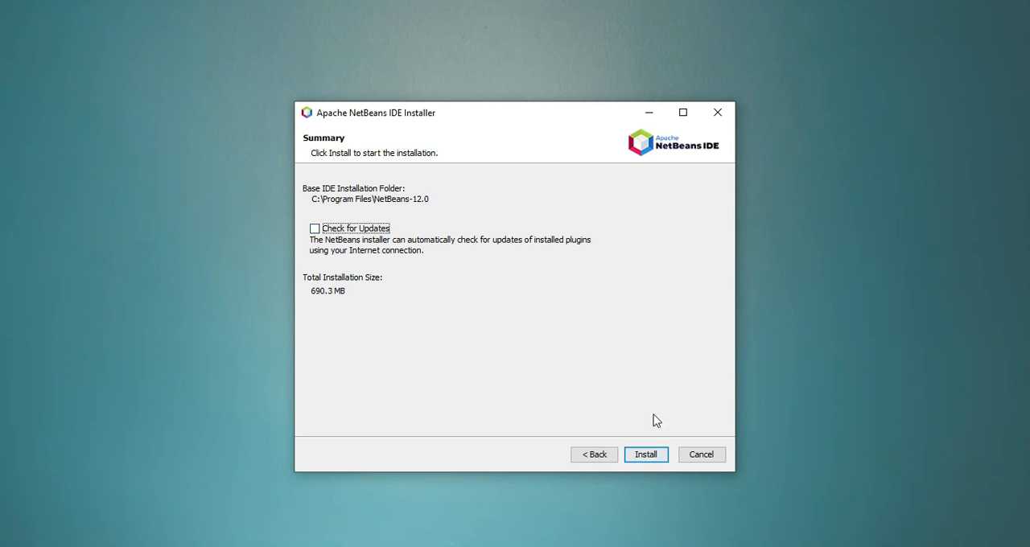
click(646, 456)
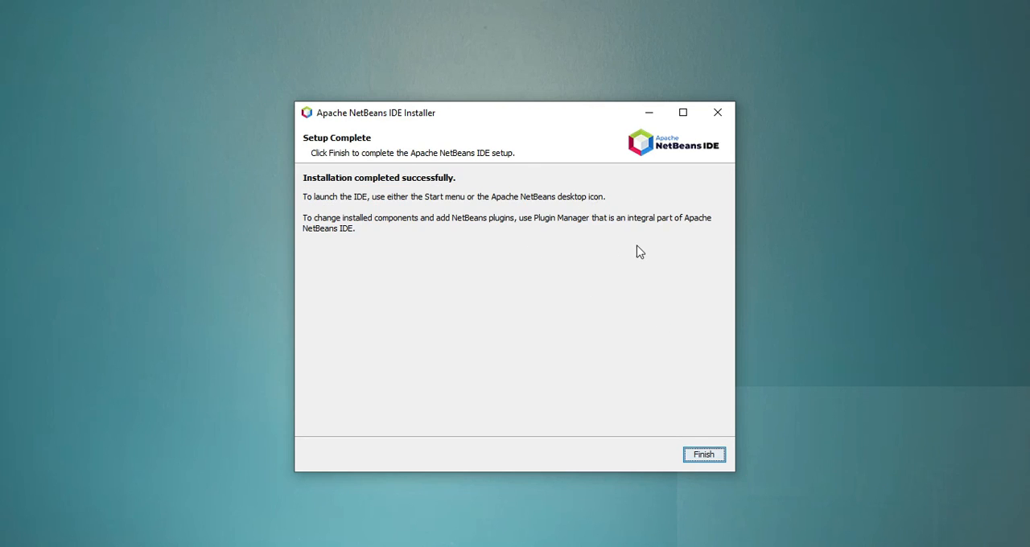
click(702, 455)
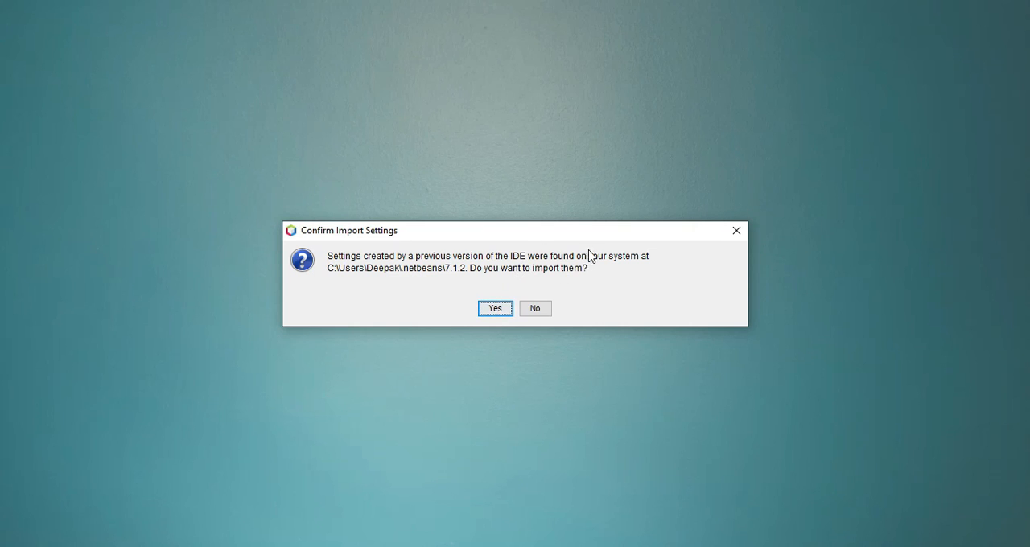
Start Apache NetBeans IDE 12.0 without importing the settings from the previous IDE version.
click(546, 313)
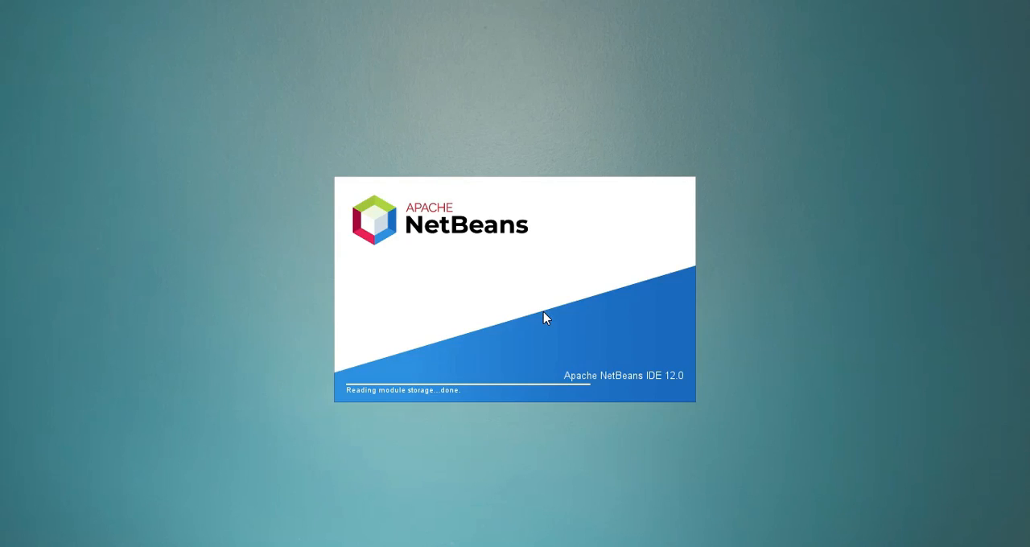